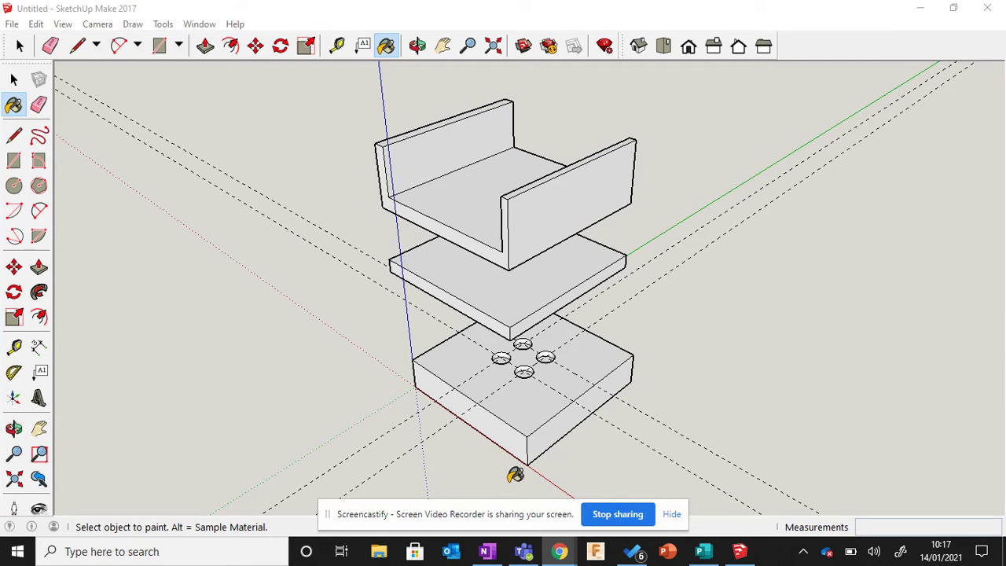
- Bring the SketchUp window to the front and pick the Select tool
{"action": "left_click", "coordinate": [588, 20]}
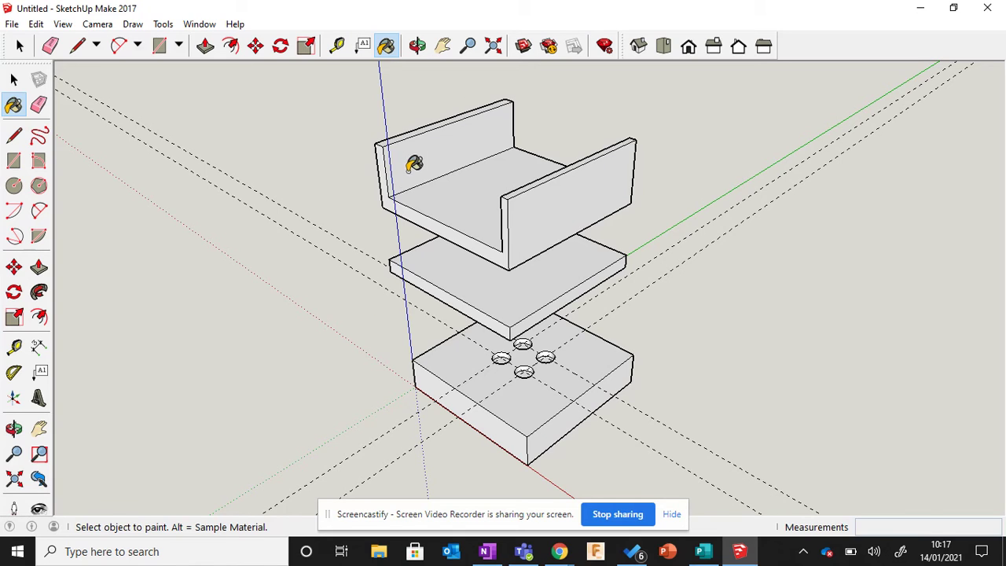
{"action": "left_click", "coordinate": [19, 45]}
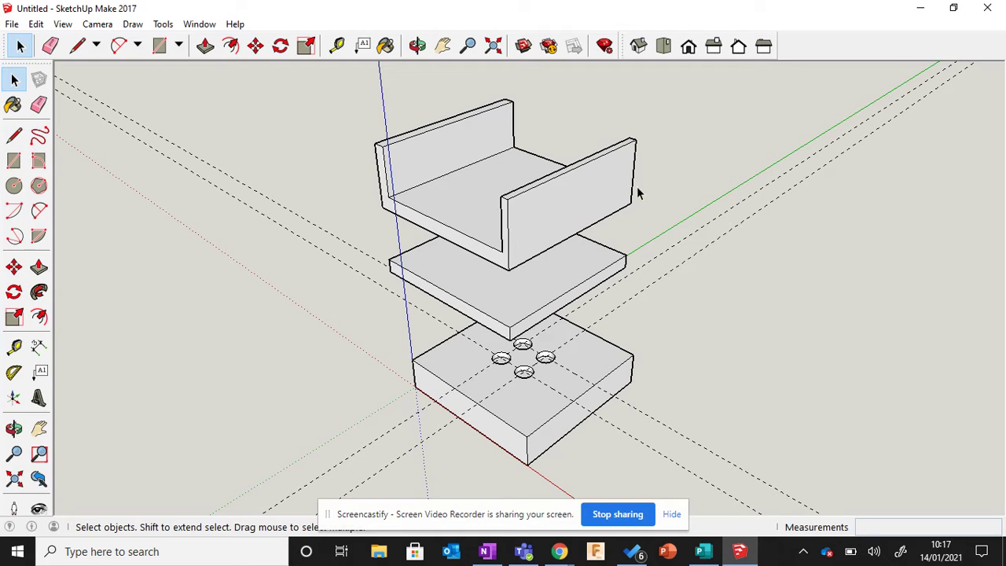
- Turn off Axes and Guides in the View menu, then readjust the zoom on the model
{"action": "left_click", "coordinate": [63, 24]}
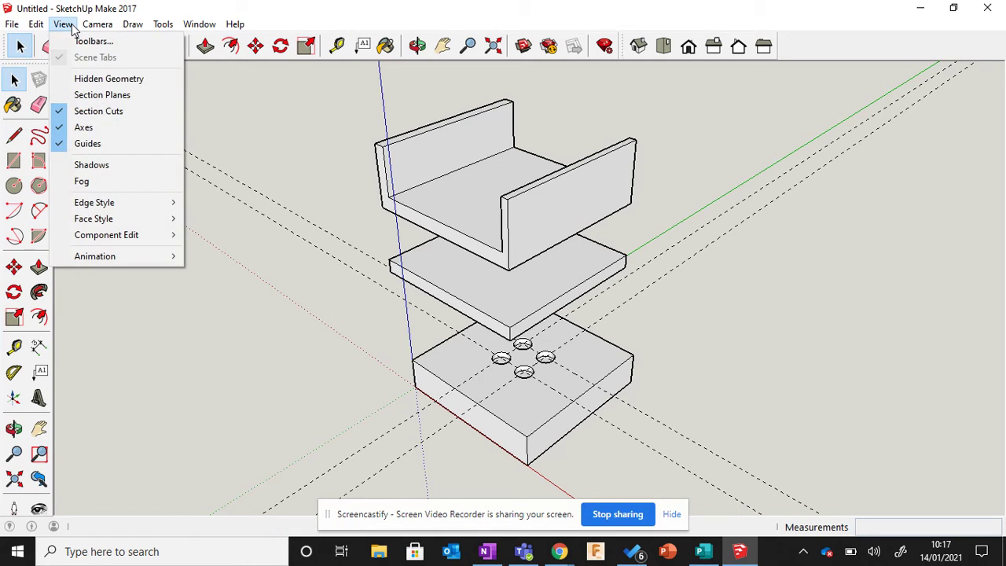
{"action": "left_click", "coordinate": [82, 127]}
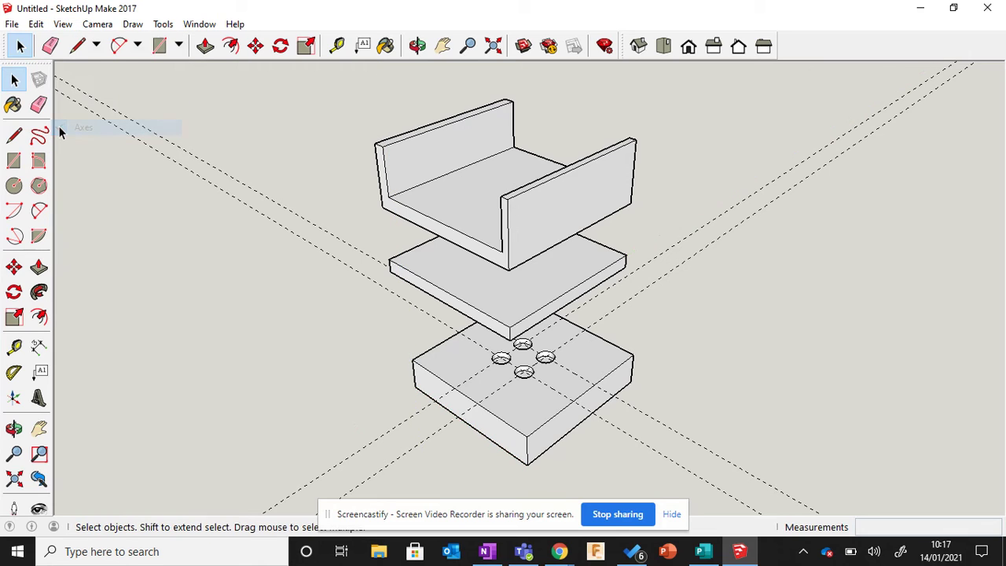
{"action": "left_click", "coordinate": [63, 23]}
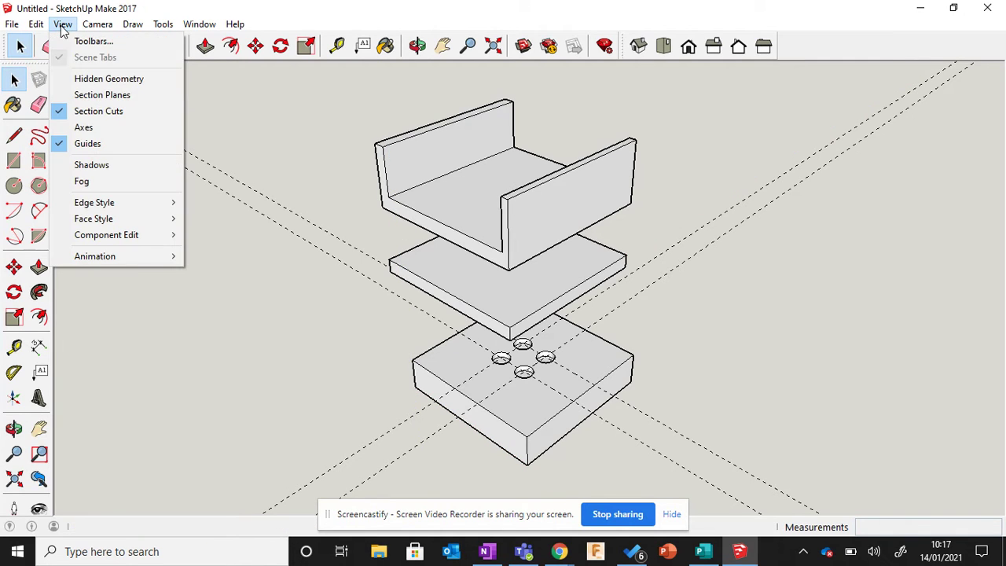
{"action": "left_click", "coordinate": [63, 146]}
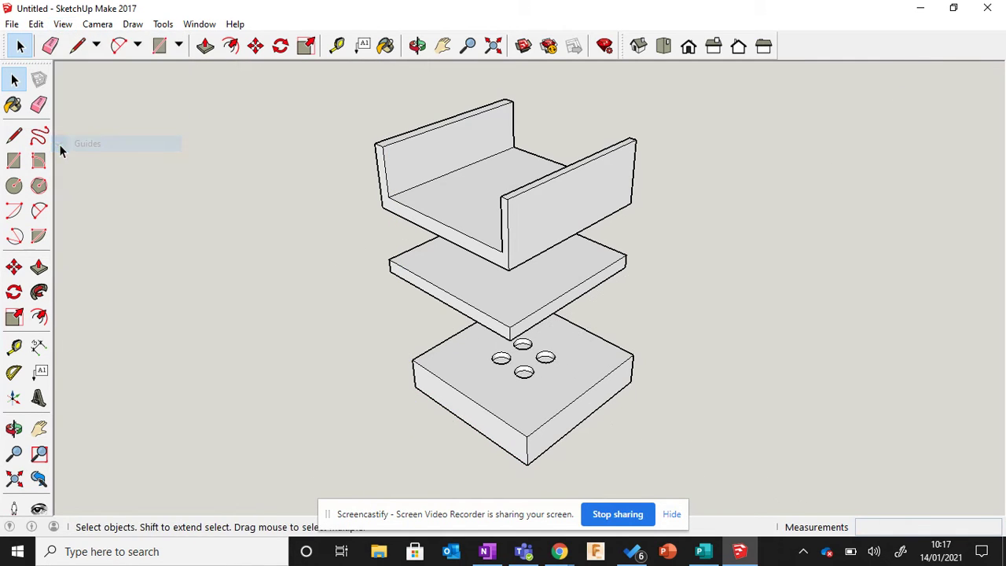
{"action": "left_click", "coordinate": [670, 515]}
{"action": "scroll", "coordinate": [649, 354], "scroll_direction": "down", "scroll_amount": 2}
{"action": "scroll", "coordinate": [652, 326], "scroll_direction": "up", "scroll_amount": 2}
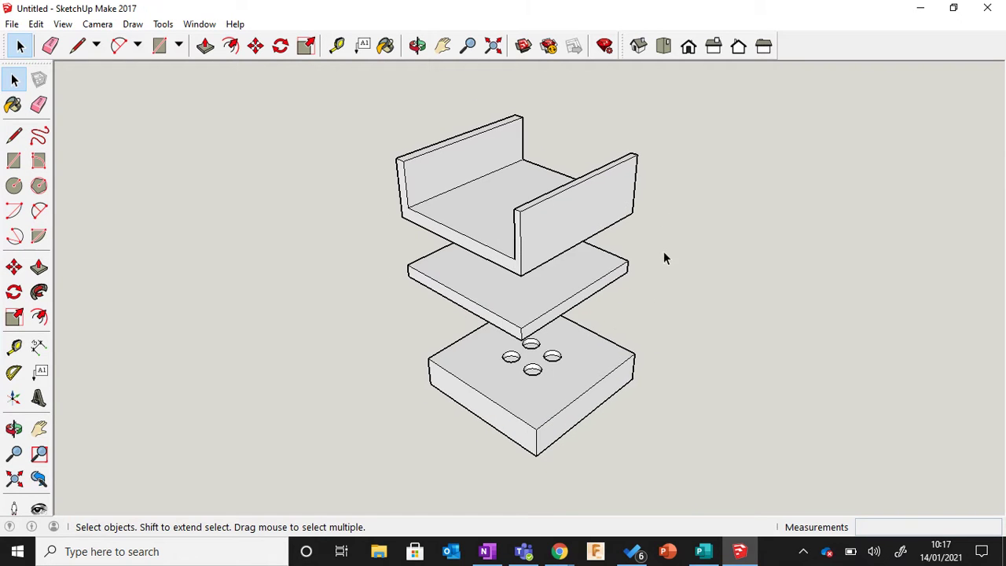
{"action": "scroll", "coordinate": [661, 123], "scroll_direction": "up", "scroll_amount": 1}
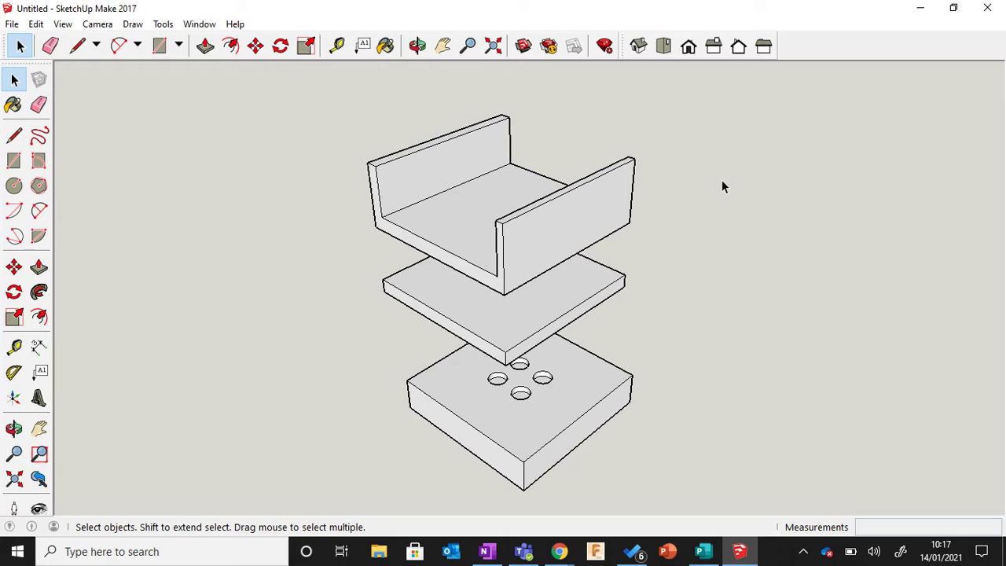
- Open the Default Tray via Paint Bucket and expand the Styles section
{"action": "left_click", "coordinate": [386, 47]}
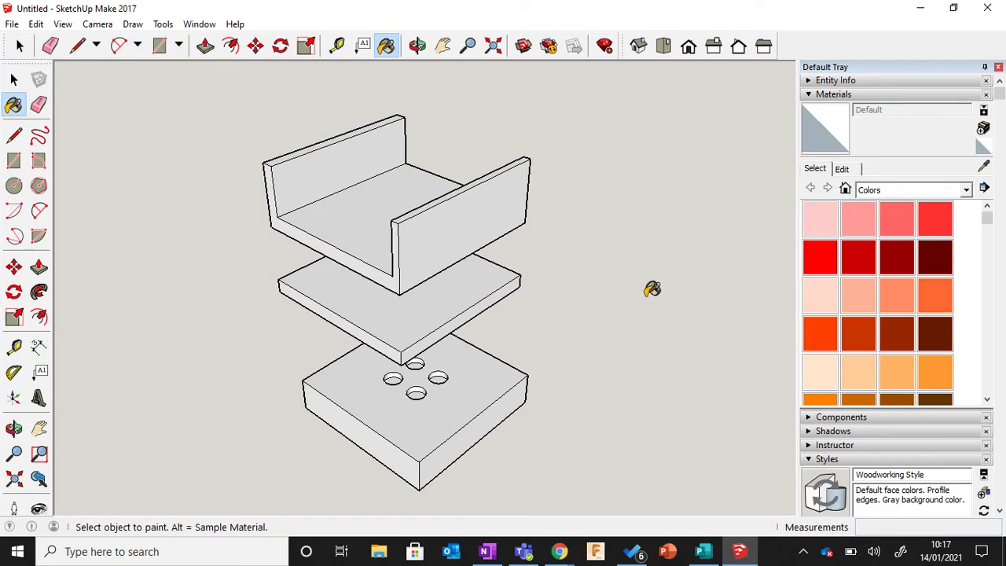
{"action": "left_click", "coordinate": [808, 94]}
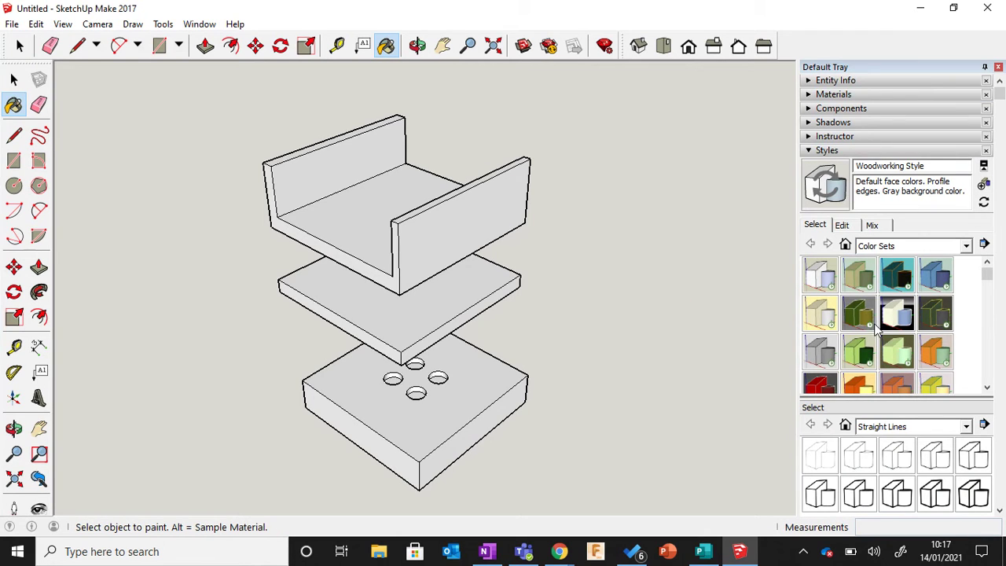
{"action": "left_click", "coordinate": [813, 151]}
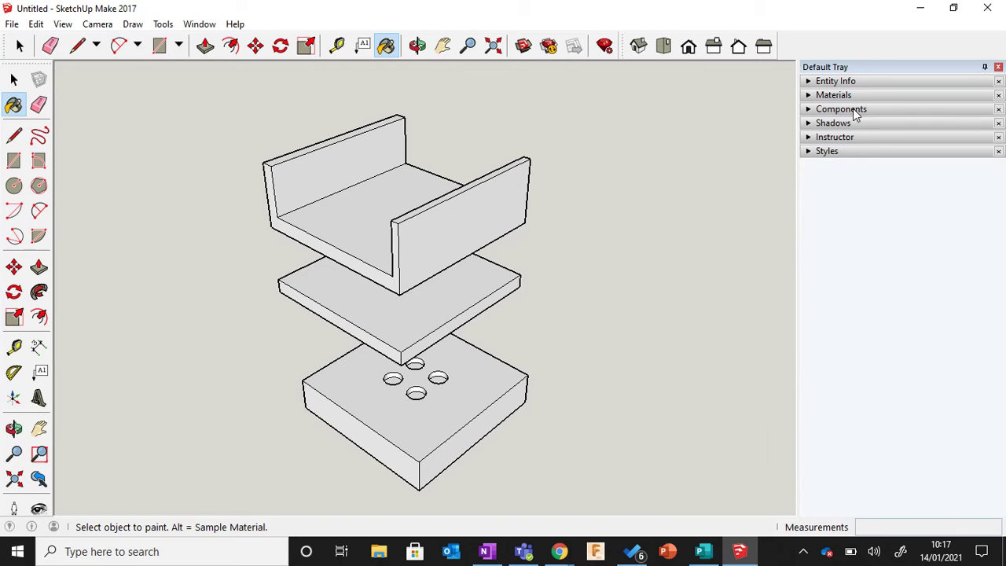
{"action": "left_click", "coordinate": [809, 151]}
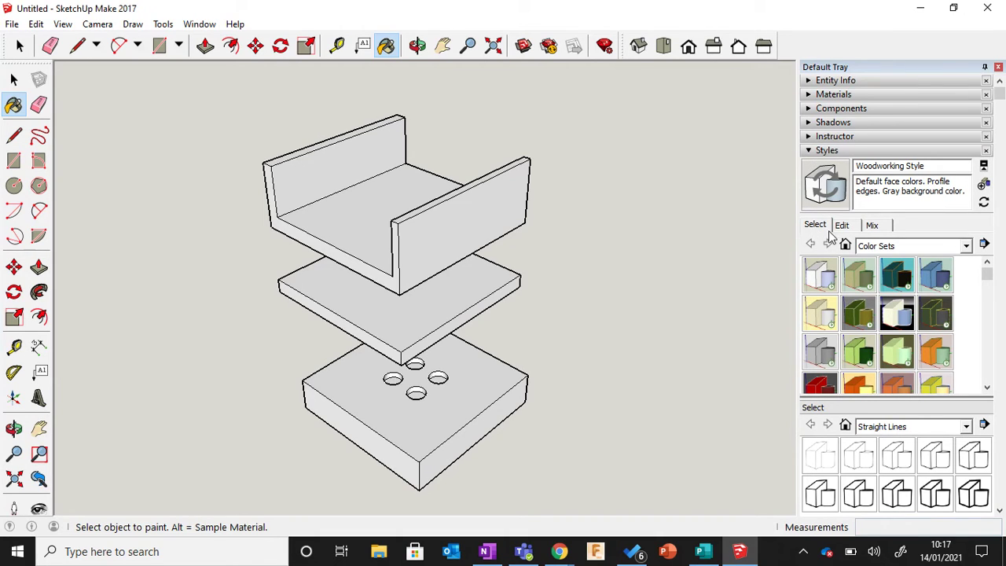
- On the Styles Mix tab, choose the Sketchy Edges collection from the dropdown
{"action": "left_click", "coordinate": [872, 228]}
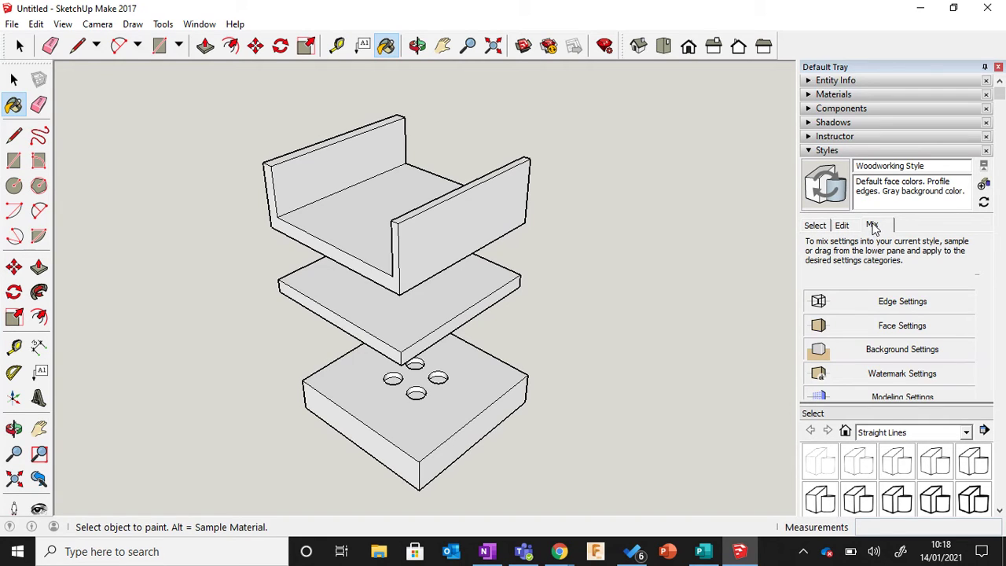
{"action": "left_click", "coordinate": [967, 432]}
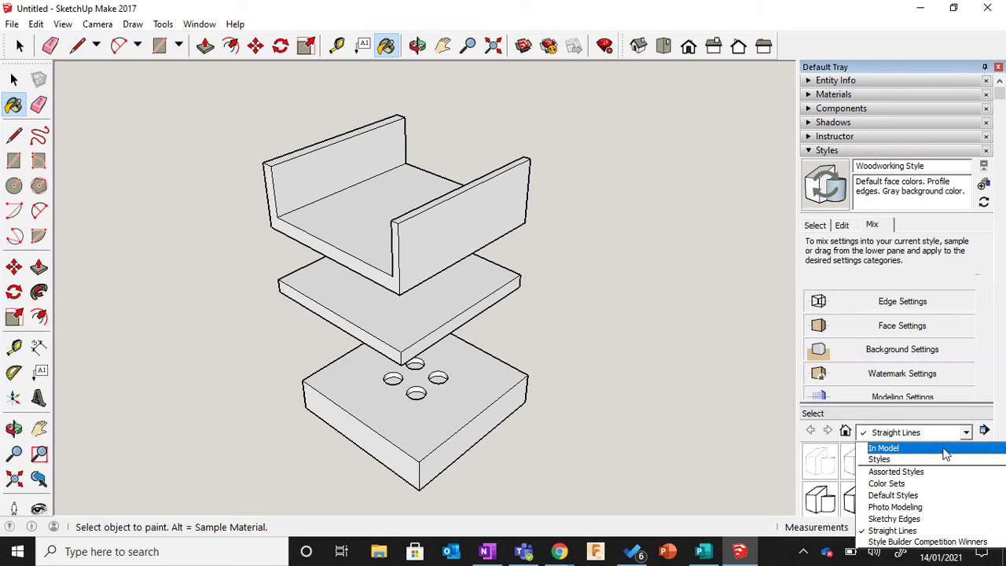
{"action": "left_click", "coordinate": [947, 448]}
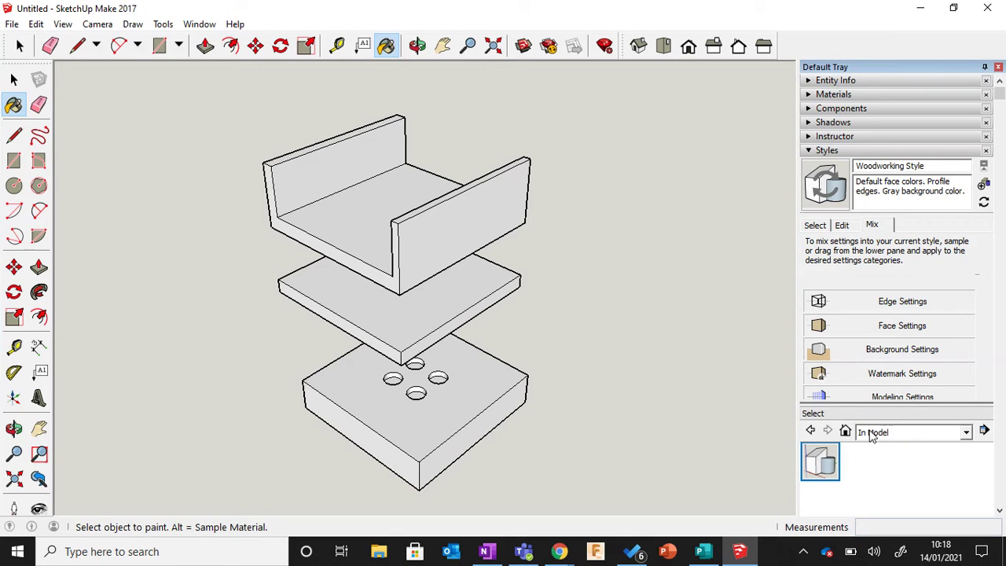
{"action": "left_click", "coordinate": [967, 434]}
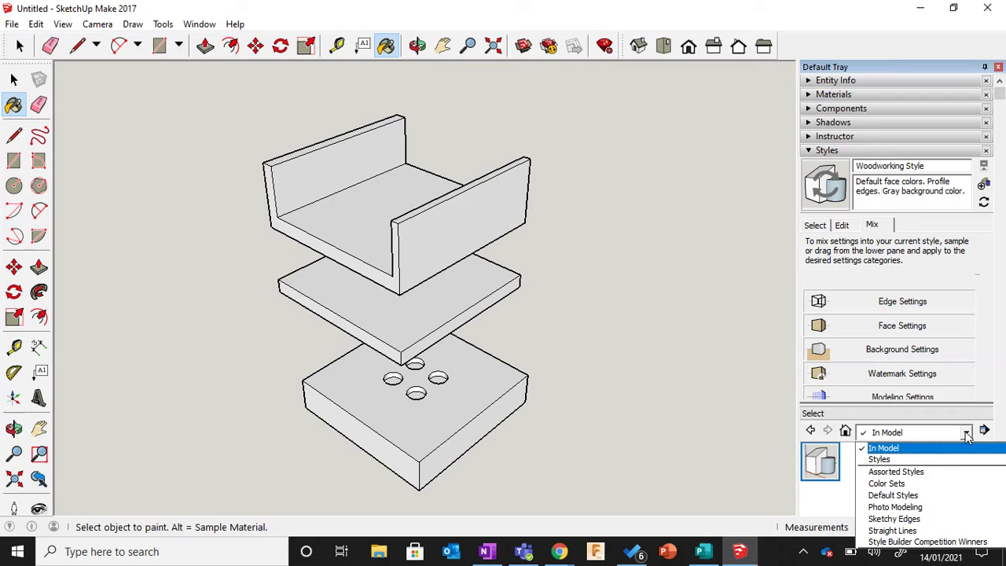
{"action": "left_click", "coordinate": [912, 519]}
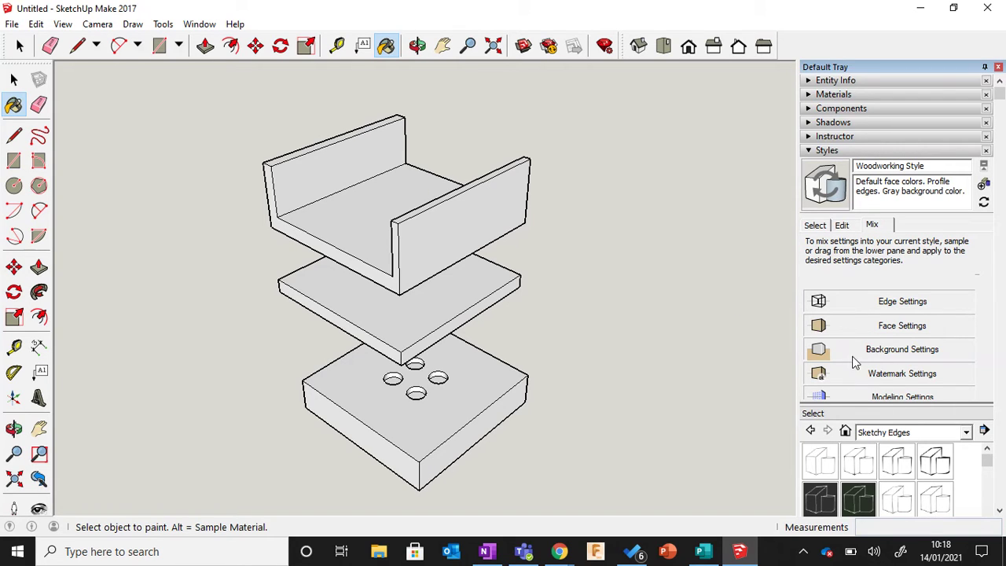
- Browse the style collections and switch the Mix pane to Color Sets
{"action": "scroll", "coordinate": [912, 349], "scroll_direction": "down", "scroll_amount": 1}
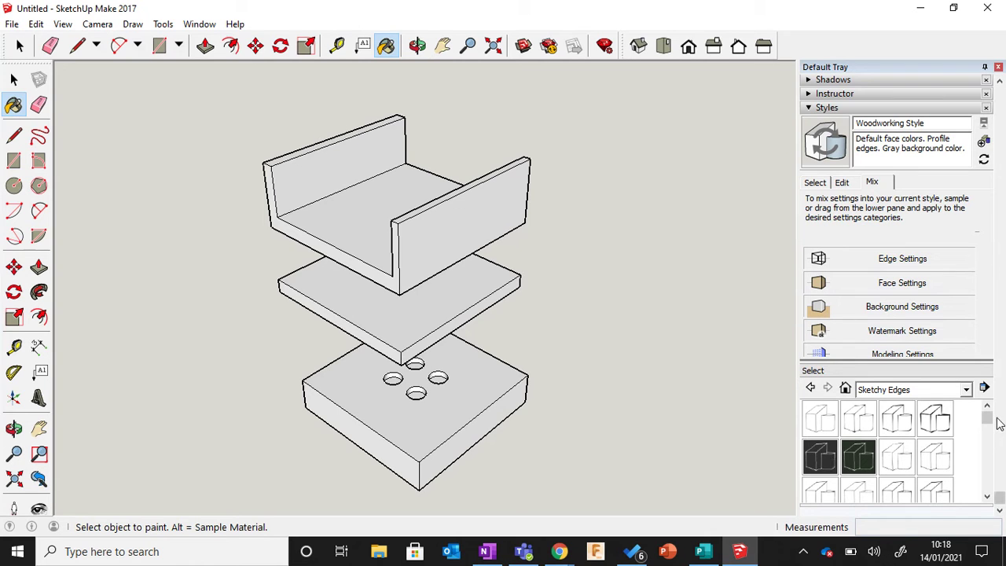
{"action": "left_click_drag", "start_coordinate": [989, 420], "coordinate": [921, 314]}
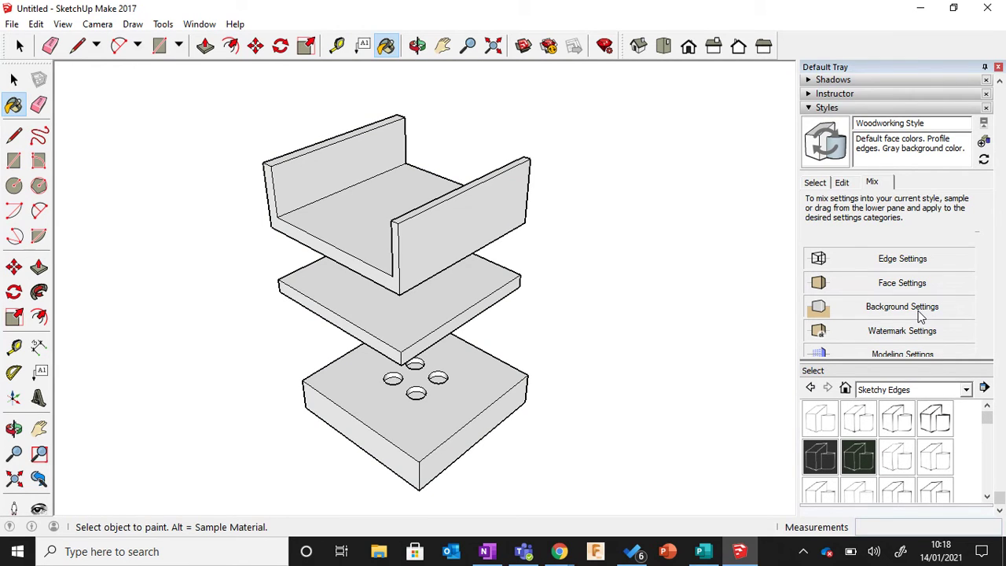
{"action": "left_click", "coordinate": [967, 391]}
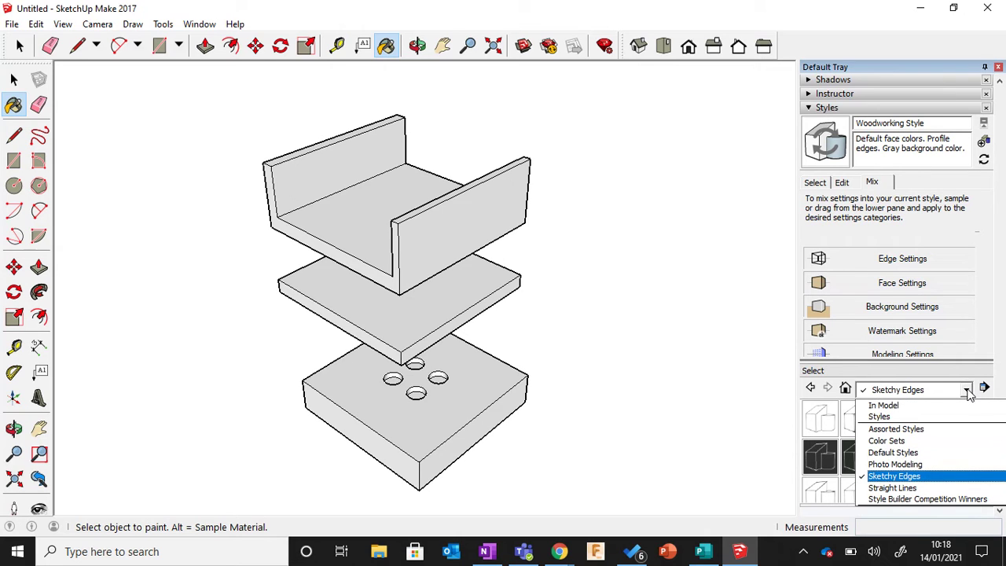
{"action": "left_click", "coordinate": [931, 464]}
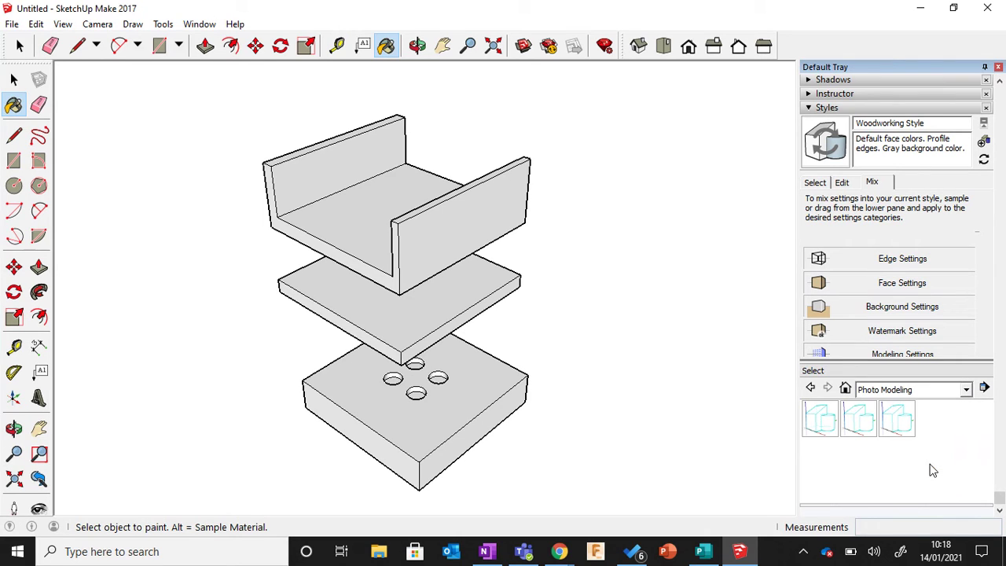
{"action": "left_click", "coordinate": [967, 390]}
{"action": "left_click", "coordinate": [888, 445]}
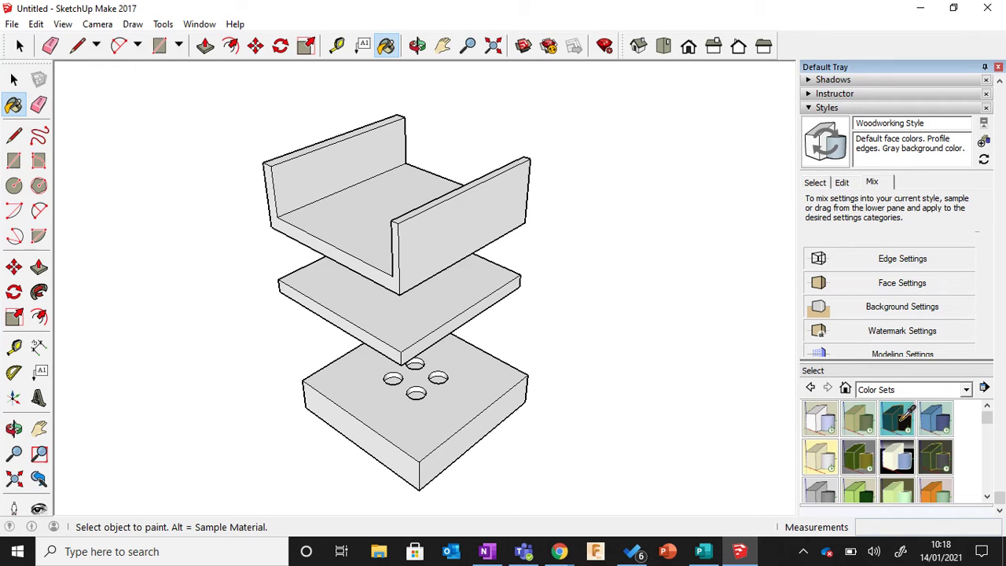
- Drag the teal, then the pale yellow set onto Background Settings, then reselect Sketchy Edges
{"action": "left_click_drag", "start_coordinate": [903, 423], "coordinate": [916, 315]}
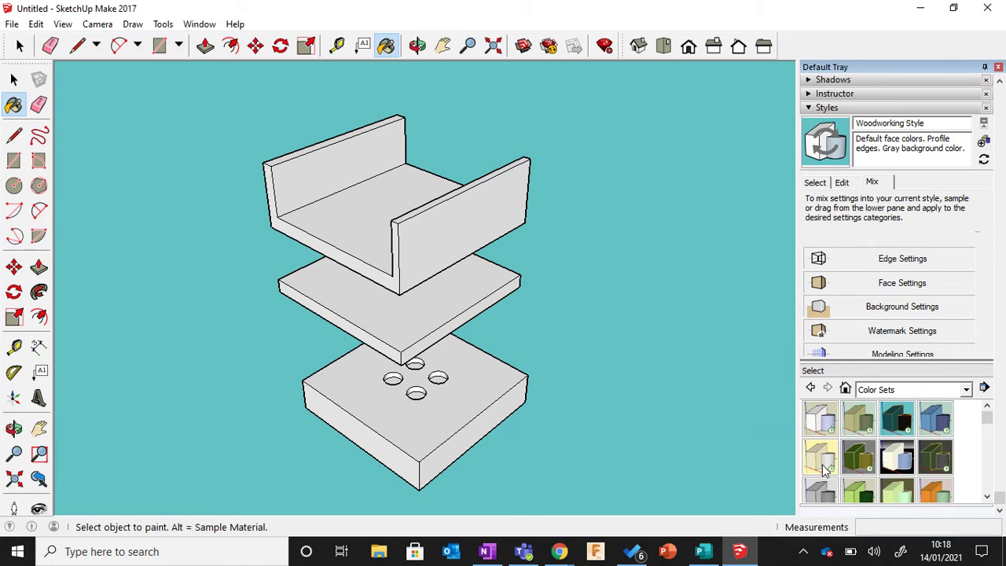
{"action": "left_click_drag", "start_coordinate": [822, 466], "coordinate": [895, 314]}
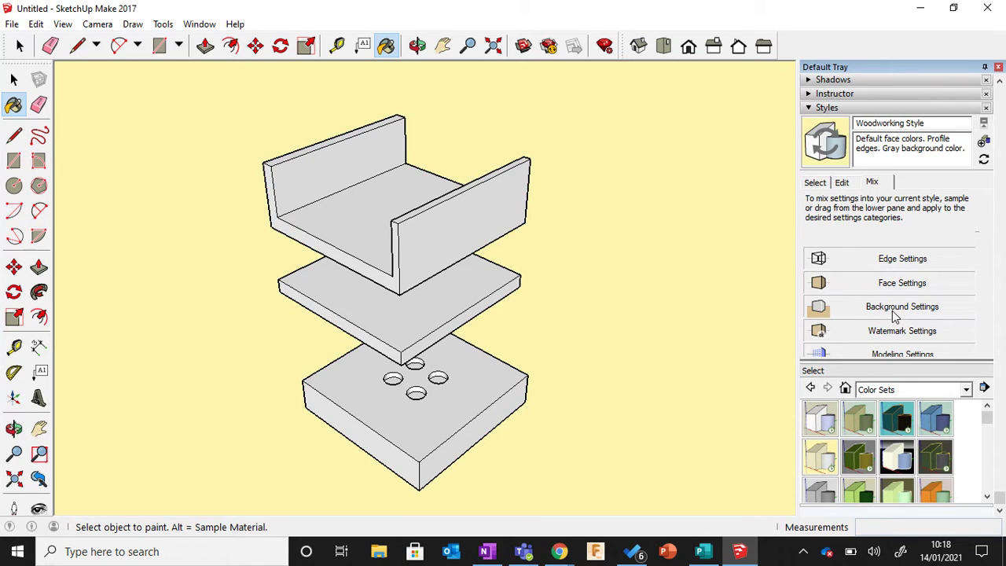
{"action": "left_click", "coordinate": [967, 390]}
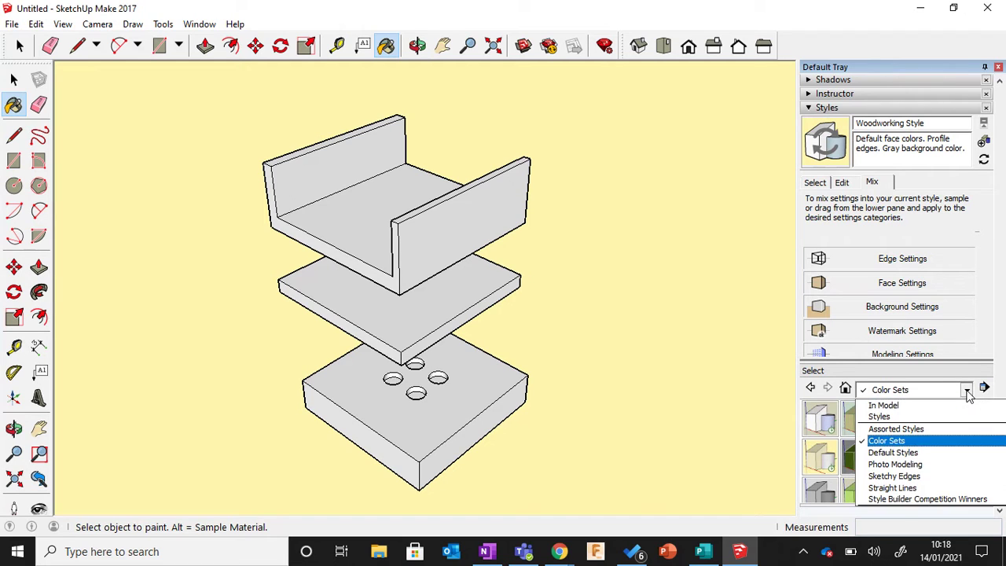
{"action": "left_click", "coordinate": [934, 476]}
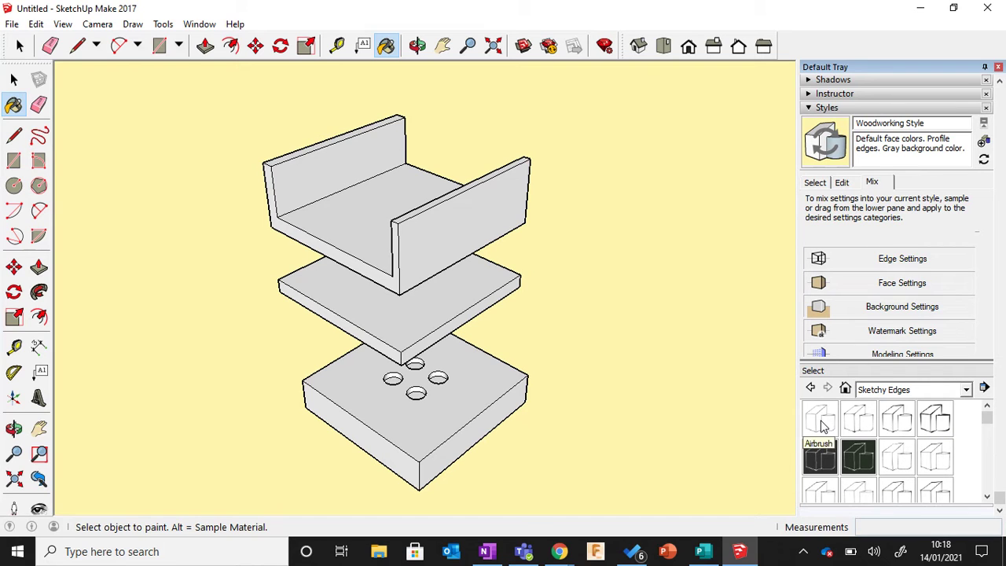
- Mix in the Airbrush style's background and white faces, then show the Color Sets collection
{"action": "left_click_drag", "start_coordinate": [823, 425], "coordinate": [901, 313]}
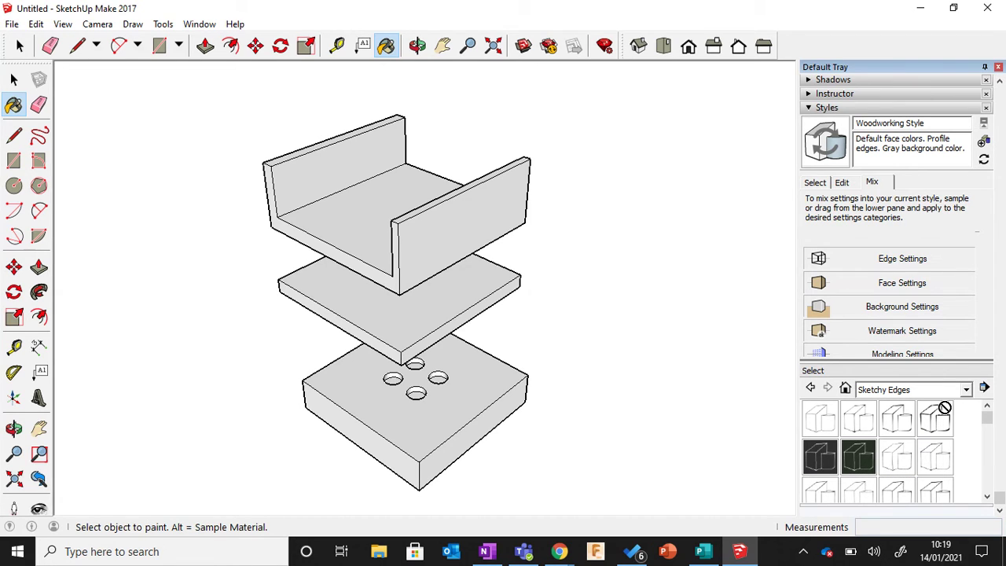
{"action": "left_click", "coordinate": [920, 287]}
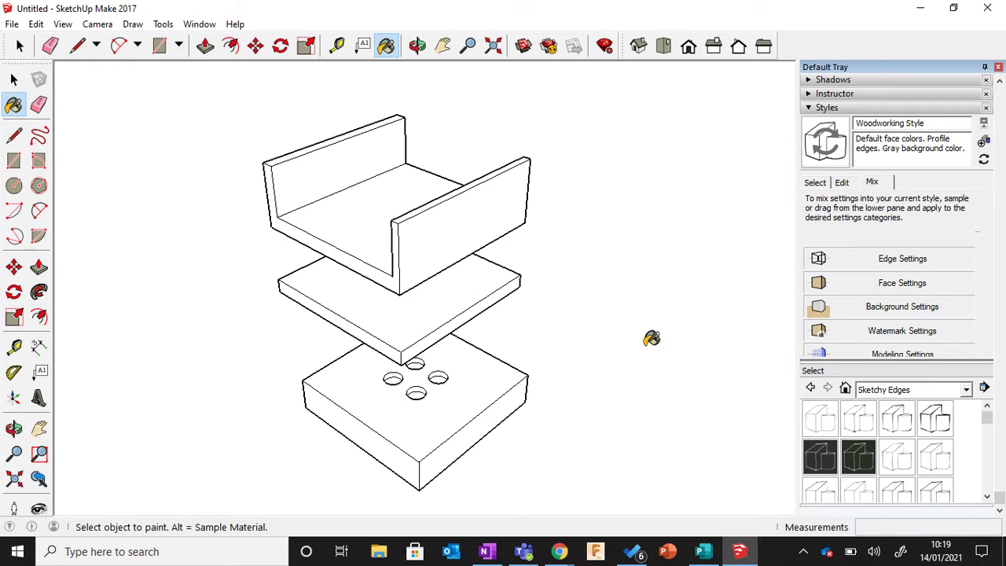
{"action": "left_click", "coordinate": [968, 393]}
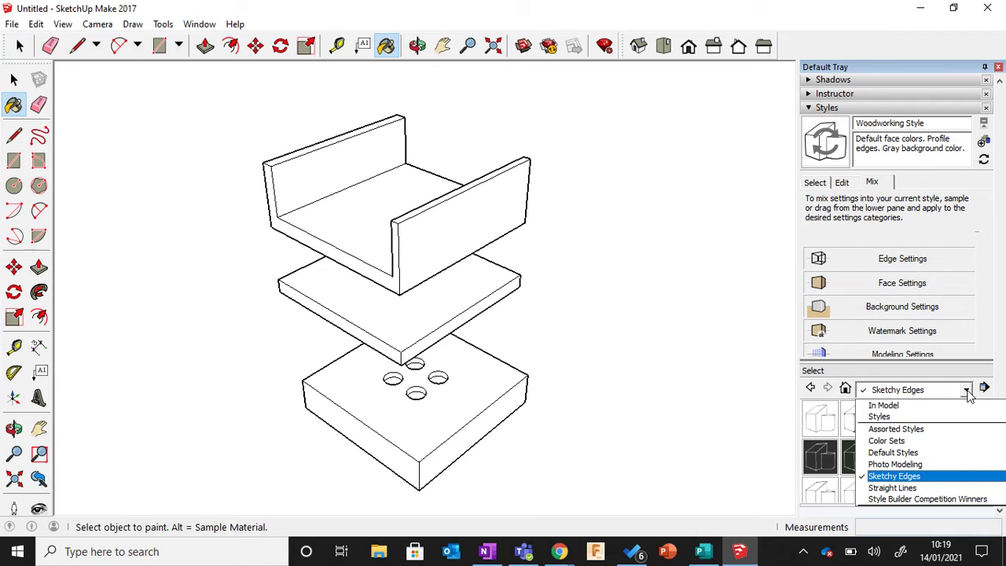
{"action": "left_click", "coordinate": [942, 441]}
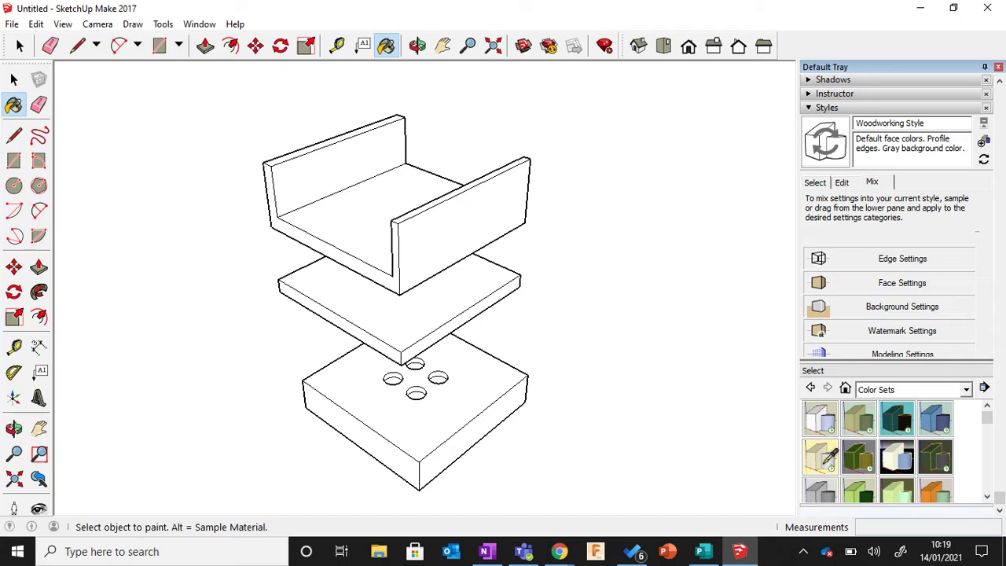
- Apply the Browns colour set, then the Red set, to Face Settings
{"action": "left_click_drag", "start_coordinate": [825, 469], "coordinate": [906, 289]}
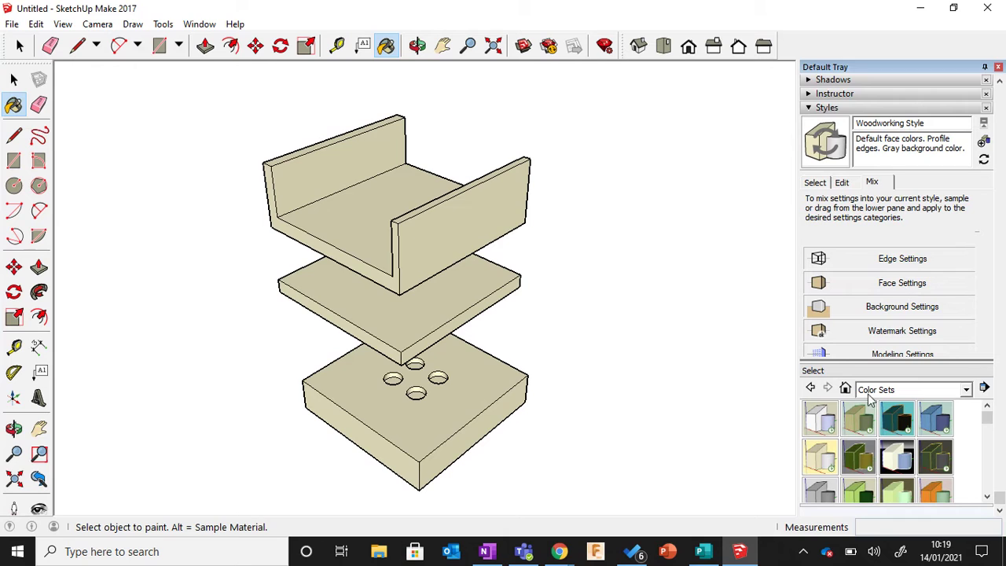
{"action": "scroll", "coordinate": [870, 461], "scroll_direction": "down", "scroll_amount": 1}
{"action": "scroll", "coordinate": [865, 463], "scroll_direction": "down", "scroll_amount": 3}
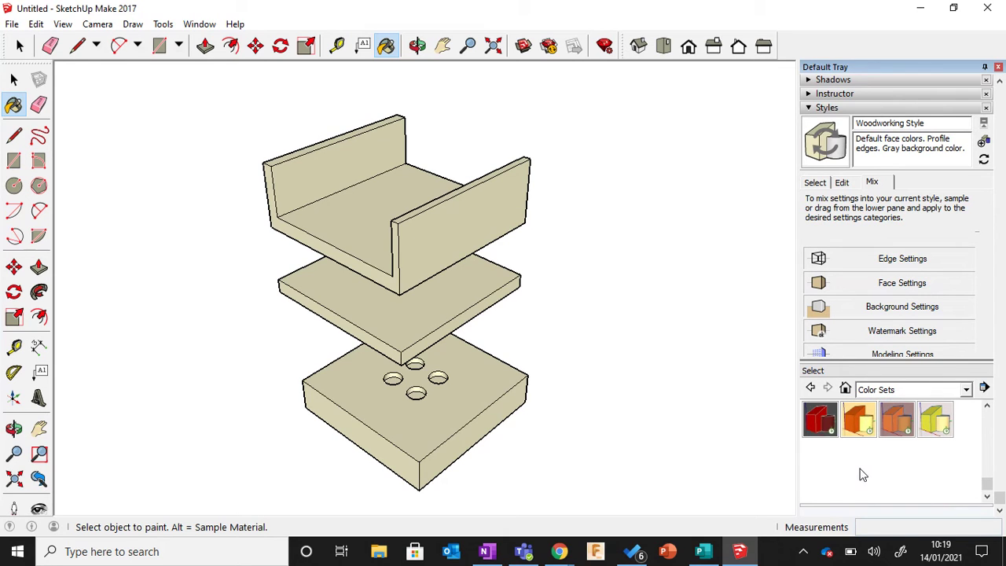
{"action": "left_click_drag", "start_coordinate": [826, 425], "coordinate": [885, 290]}
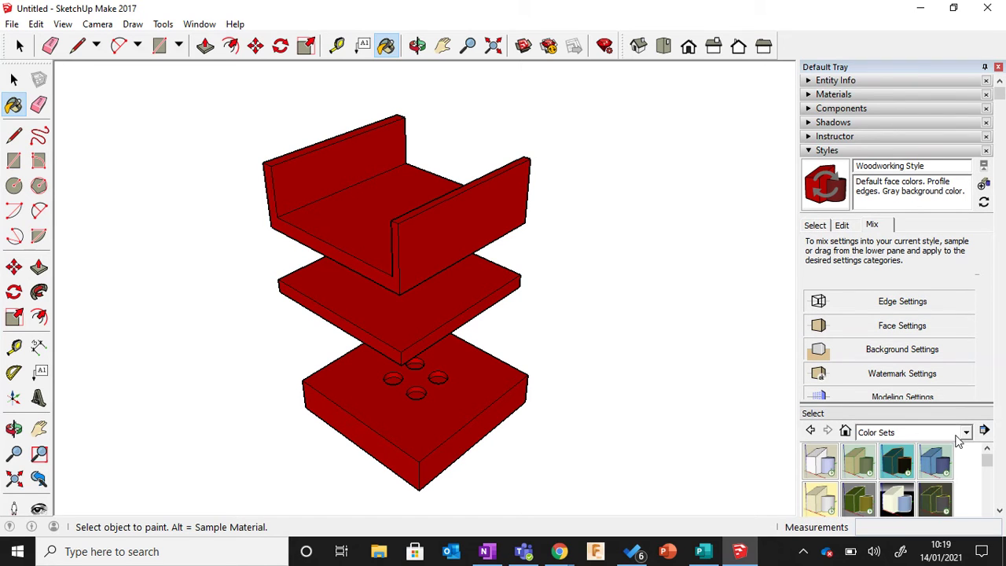
- Sample a Sketchy Edges style onto Face Settings to turn the faces plain white
{"action": "left_click", "coordinate": [967, 433]}
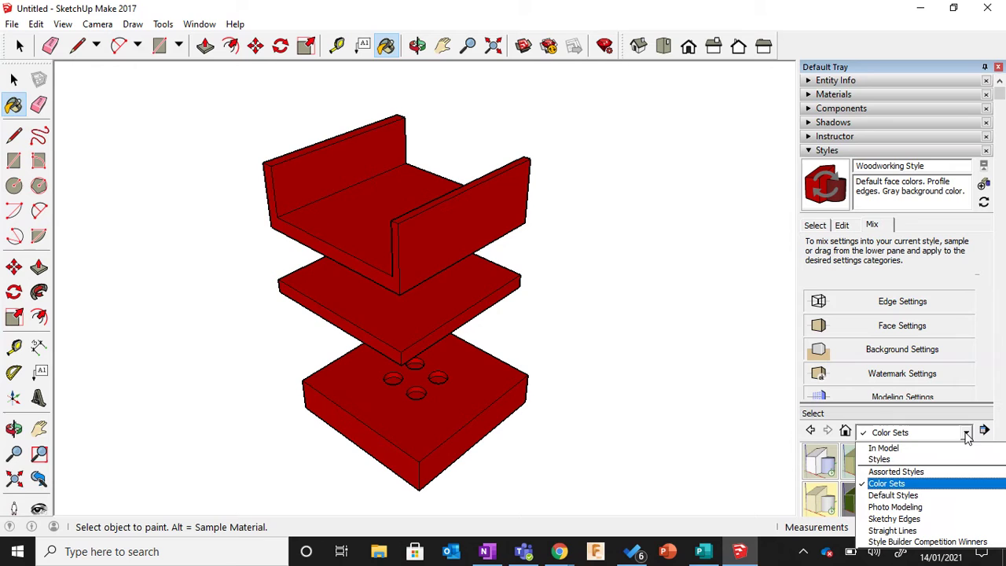
{"action": "left_click", "coordinate": [935, 520]}
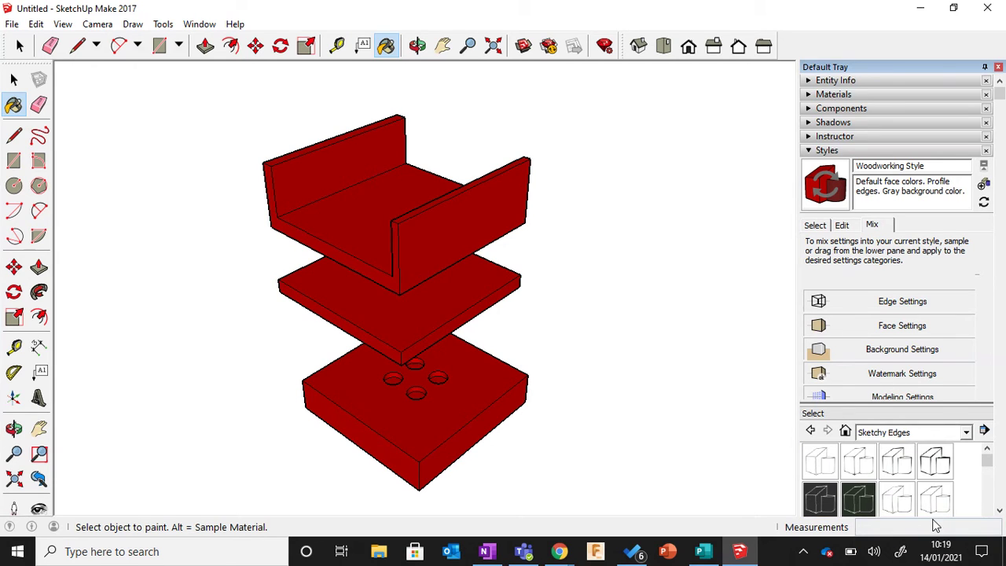
{"action": "left_click", "coordinate": [903, 470]}
{"action": "left_click", "coordinate": [904, 330]}
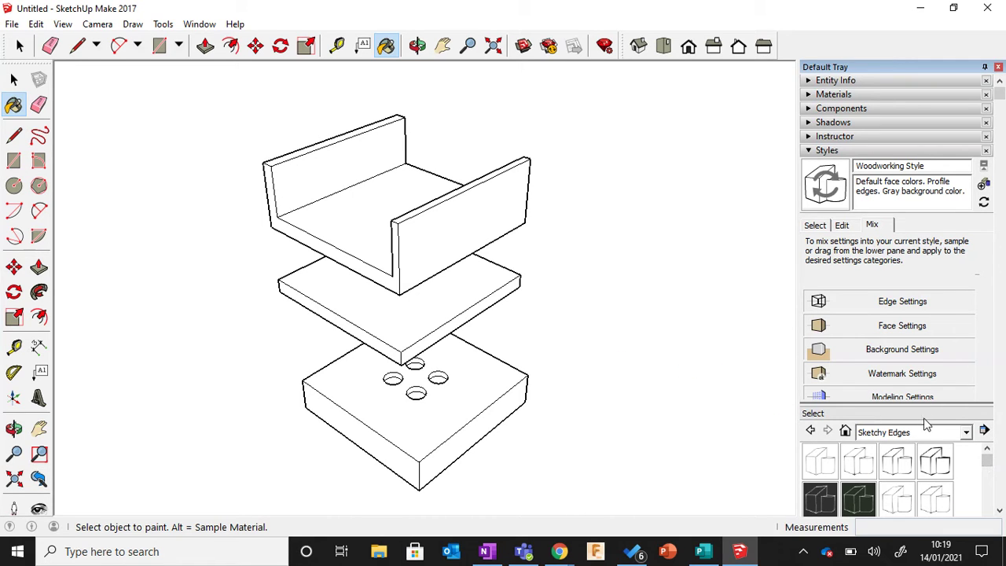
- Sample the Twigs sketchy style and apply it to Edge Settings for hand-drawn edges
{"action": "left_click_drag", "start_coordinate": [925, 402], "coordinate": [954, 423]}
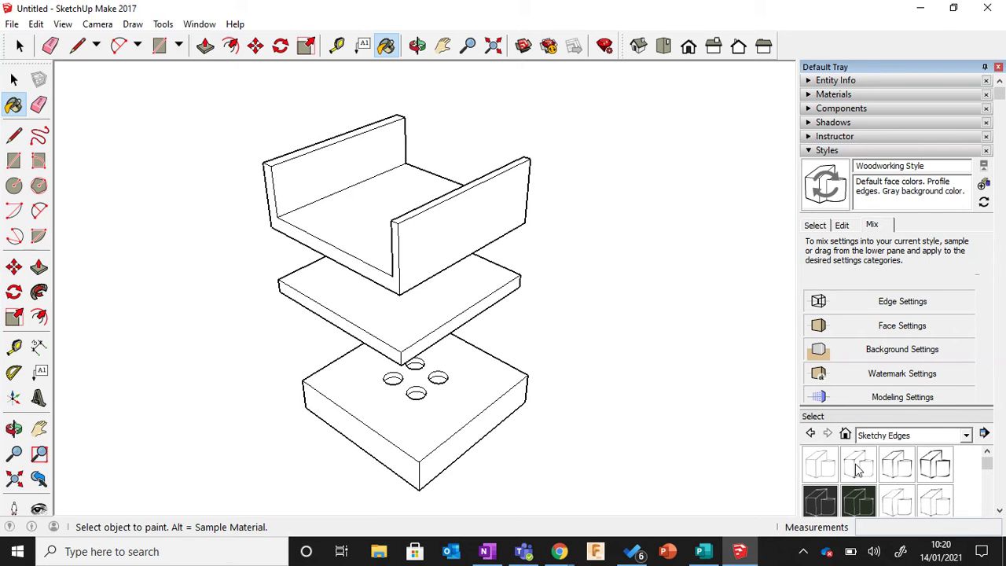
{"action": "left_click_drag", "start_coordinate": [988, 466], "coordinate": [980, 526]}
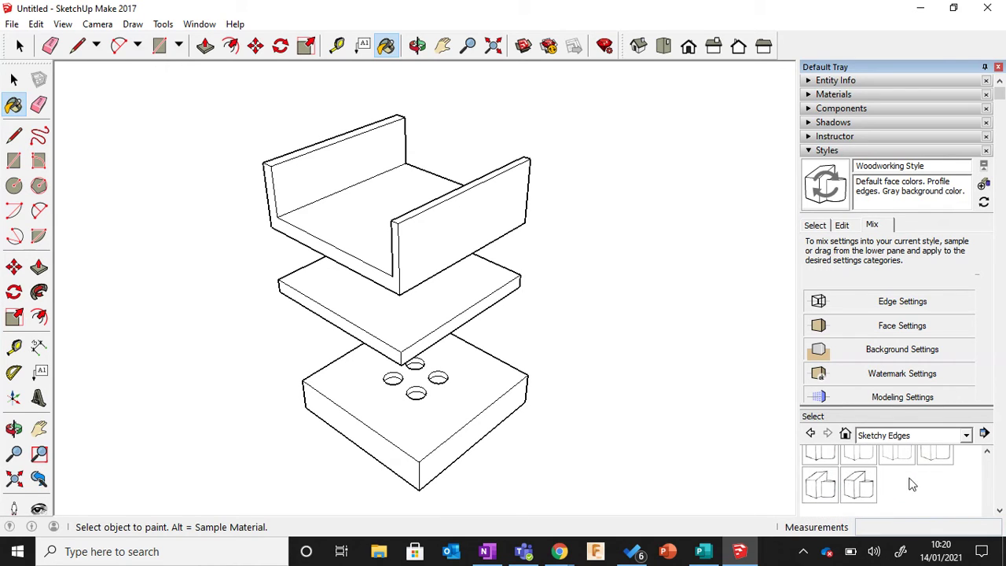
{"action": "left_click", "coordinate": [988, 452]}
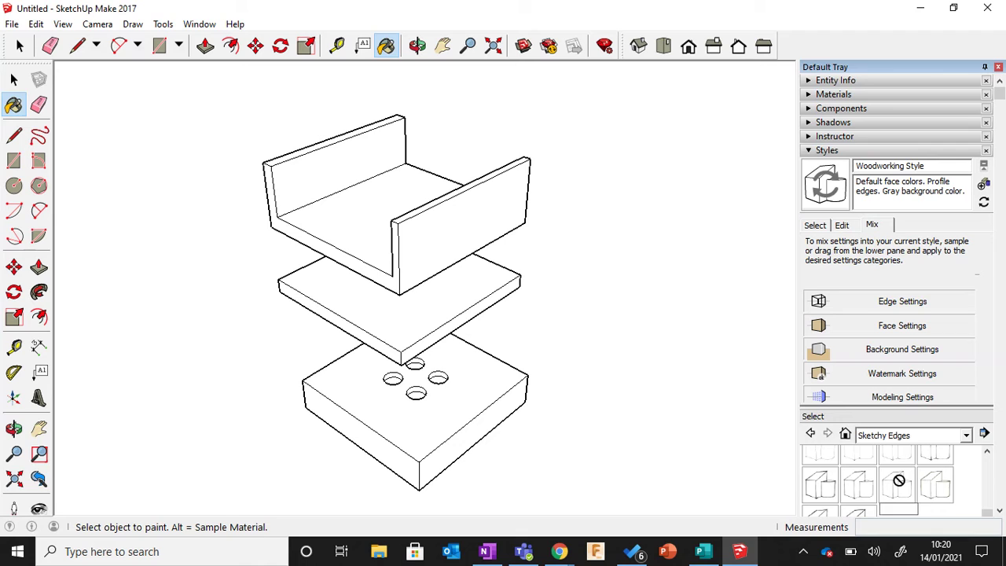
{"action": "left_click", "coordinate": [912, 308]}
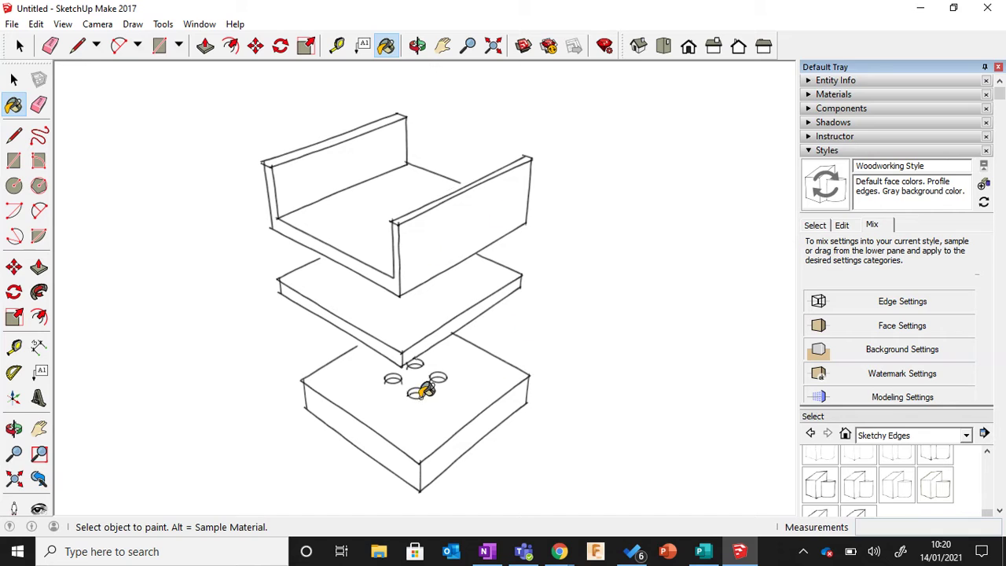
{"action": "scroll", "coordinate": [452, 401], "scroll_direction": "down", "scroll_amount": 2}
{"action": "scroll", "coordinate": [432, 383], "scroll_direction": "up", "scroll_amount": 1}
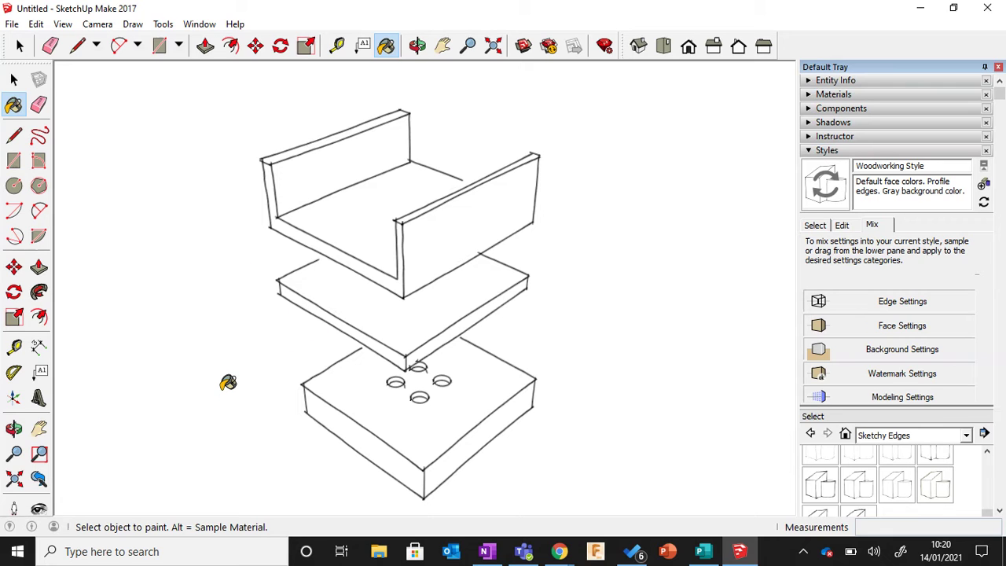
- Launch Snipping Tool from the Windows search and move it nearer the centre
{"action": "left_click", "coordinate": [86, 554]}
{"action": "type", "text": "SN"}
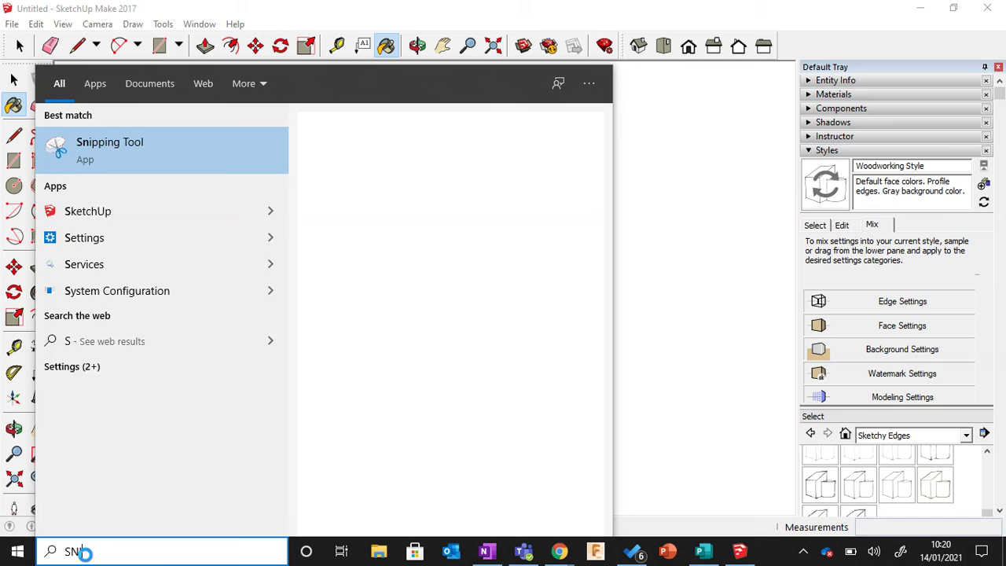
{"action": "type", "text": "IPP"}
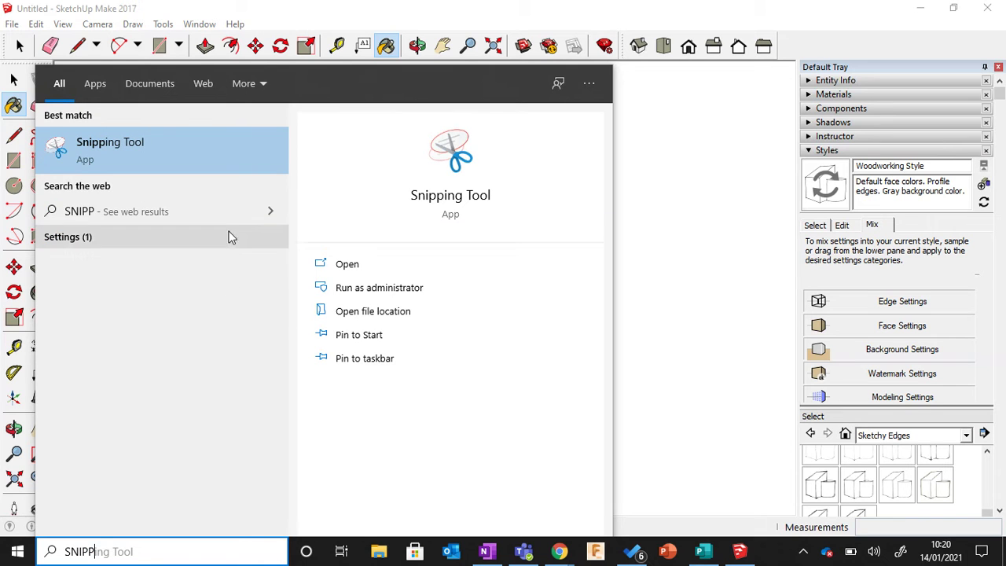
{"action": "left_click", "coordinate": [158, 155]}
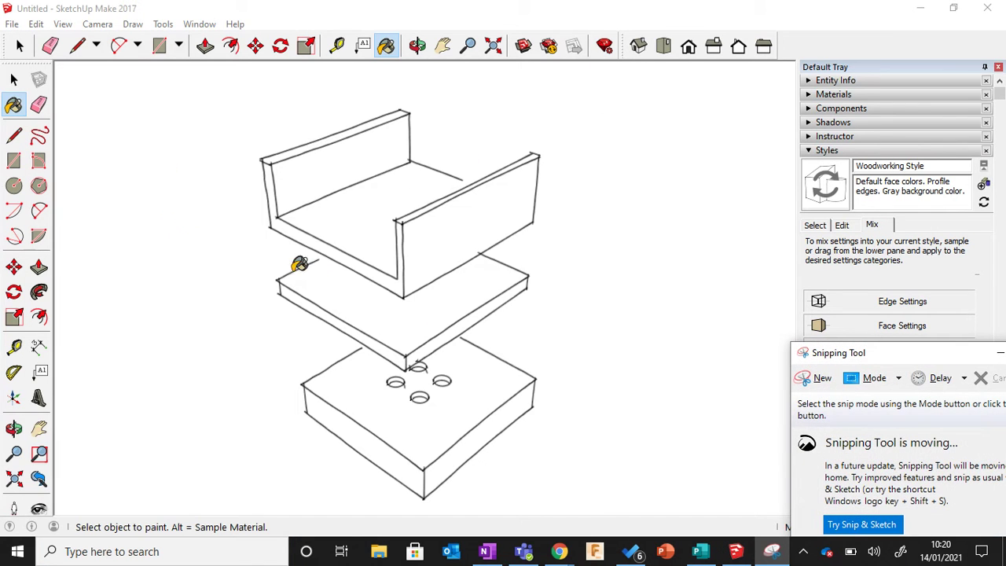
{"action": "left_click_drag", "start_coordinate": [880, 363], "coordinate": [695, 271]}
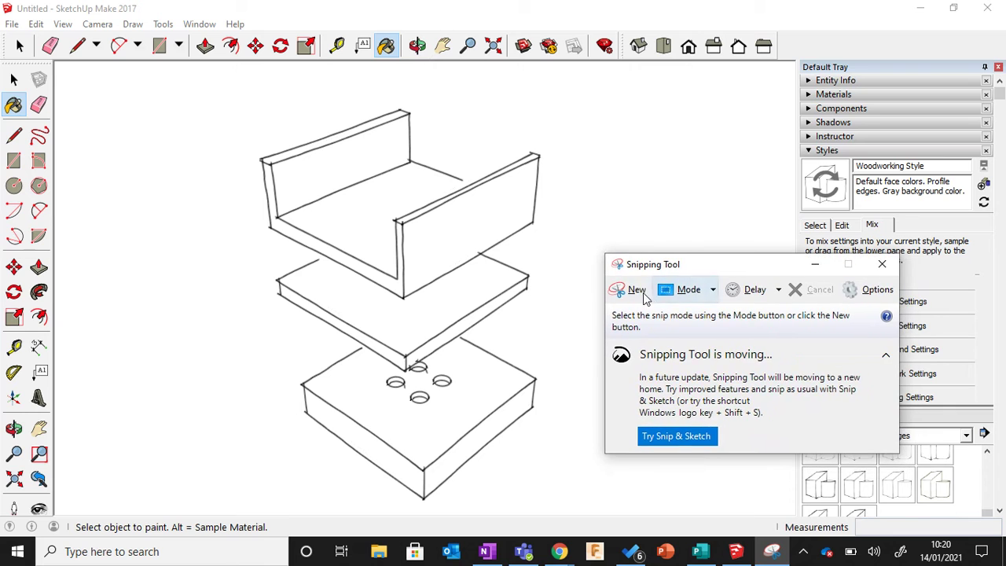
- Snip the area around the exploded model and copy the snip to the clipboard
{"action": "left_click", "coordinate": [634, 291]}
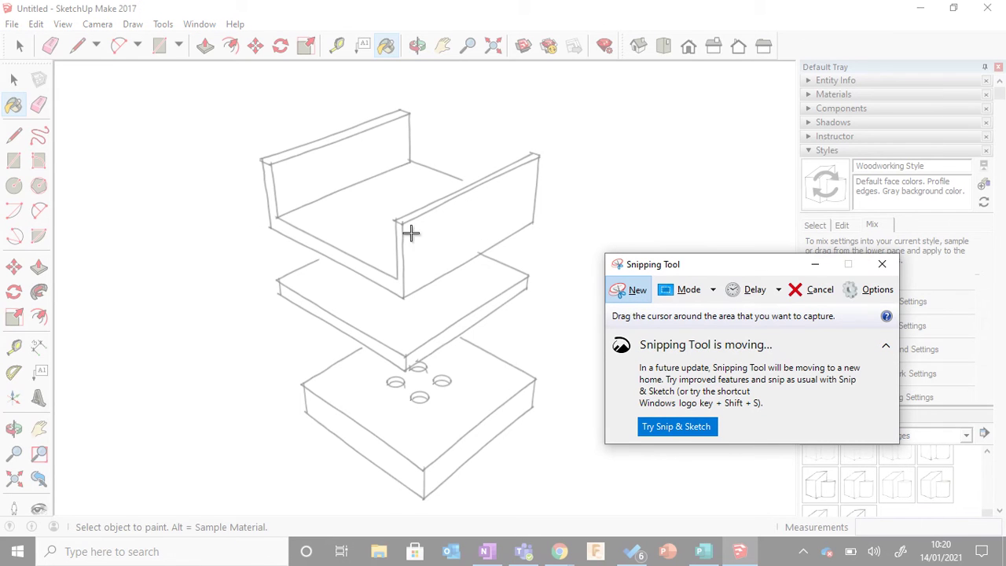
{"action": "mouse_move", "coordinate": [226, 106]}
{"action": "left_mouse_down"}
{"action": "mouse_move", "coordinate": [550, 487]}
{"action": "mouse_move", "coordinate": [600, 507]}
{"action": "left_mouse_up"}
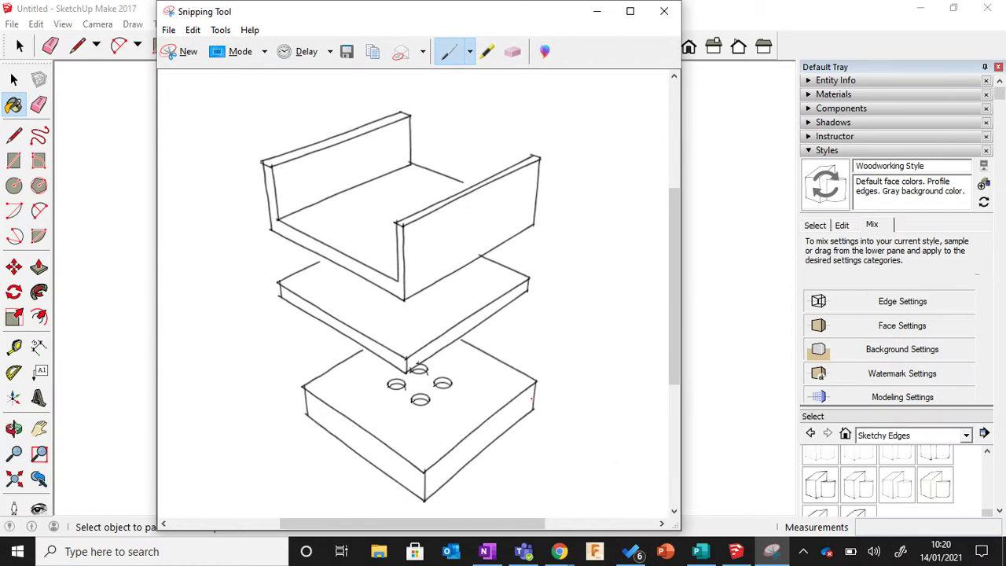
{"action": "left_click", "coordinate": [193, 30]}
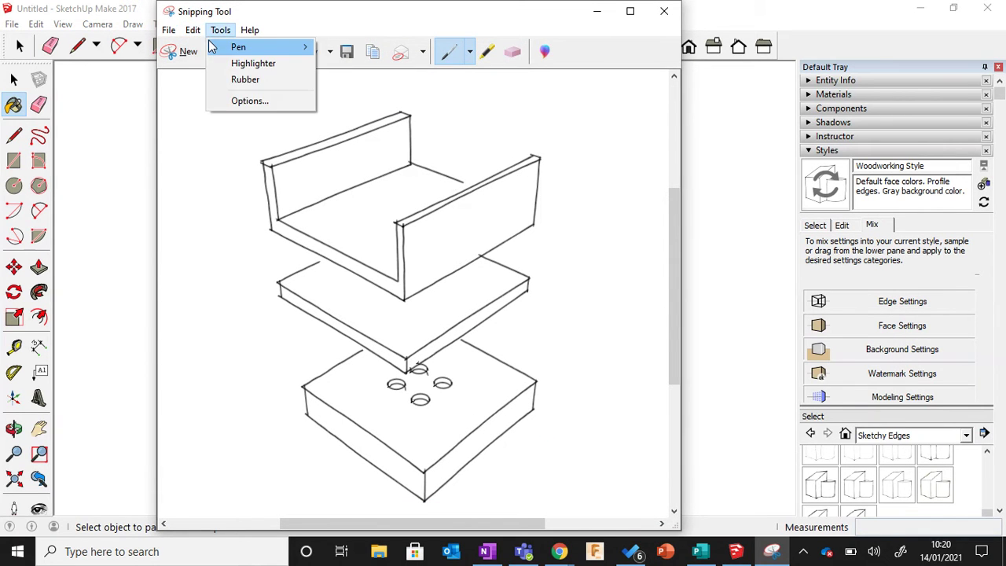
{"action": "left_click", "coordinate": [202, 45]}
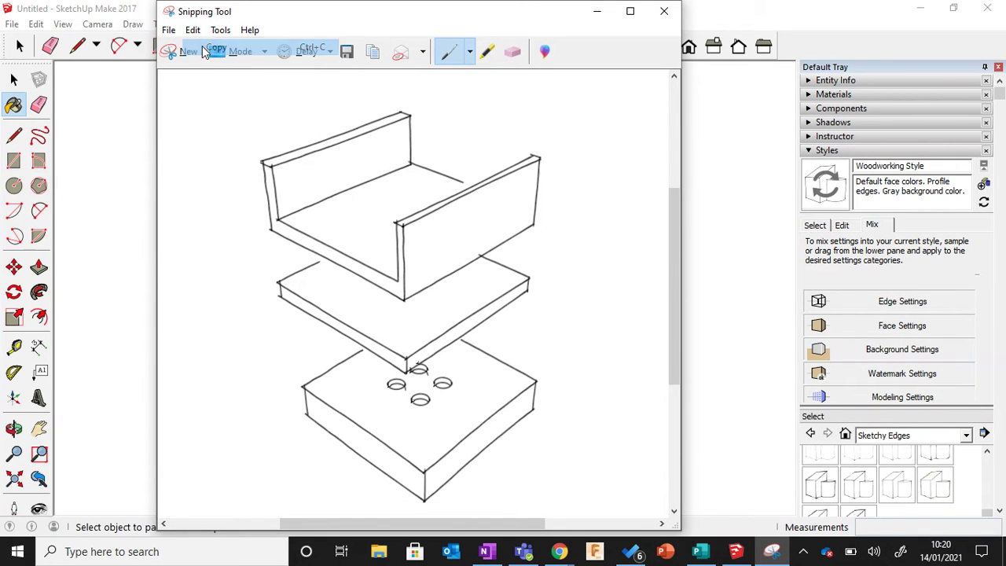
- Start a blank PowerPoint presentation and delete its title and subtitle placeholders
{"action": "left_click", "coordinate": [666, 552]}
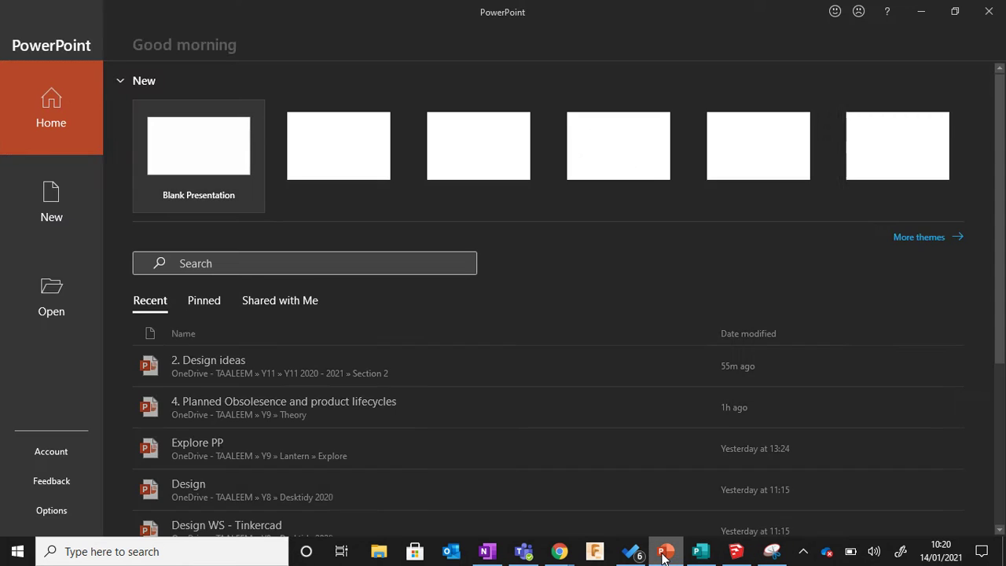
{"action": "left_click", "coordinate": [192, 165]}
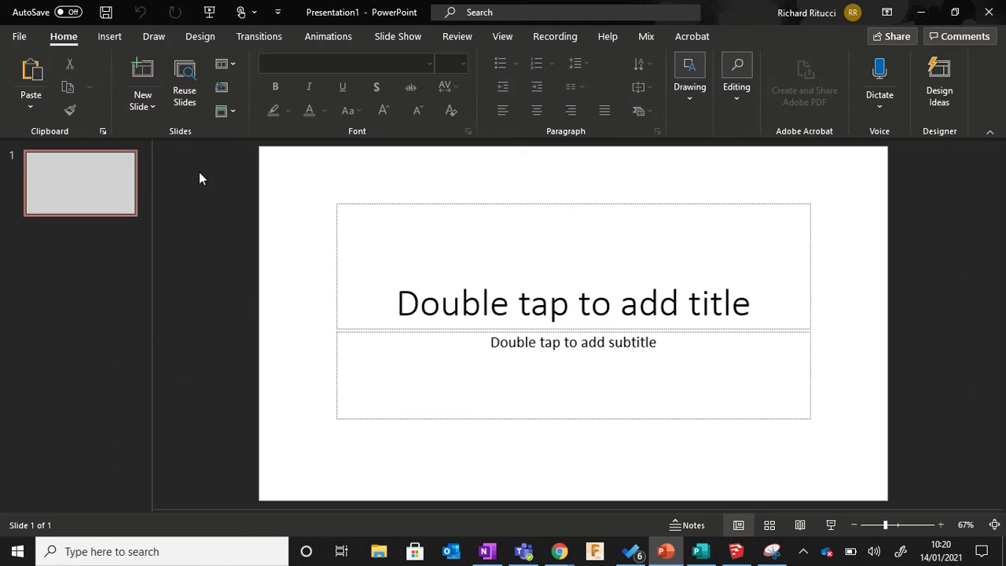
{"action": "left_click", "coordinate": [371, 206]}
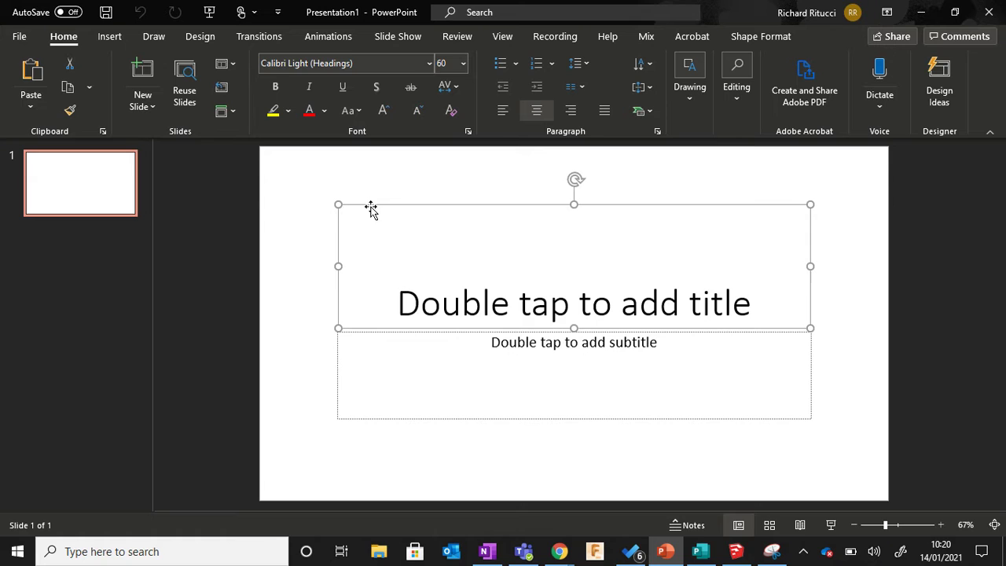
{"action": "key", "text": "Delete"}
{"action": "left_click", "coordinate": [382, 334]}
{"action": "key", "text": "Delete"}
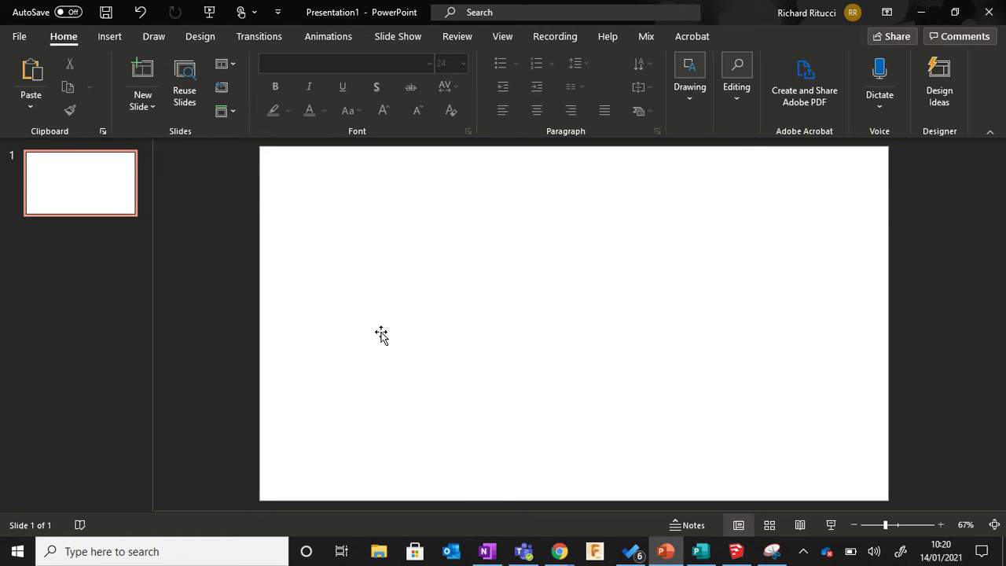
- Paste the sketch onto the slide, move it right, and dismiss Design Ideas
{"action": "right_click", "coordinate": [343, 243]}
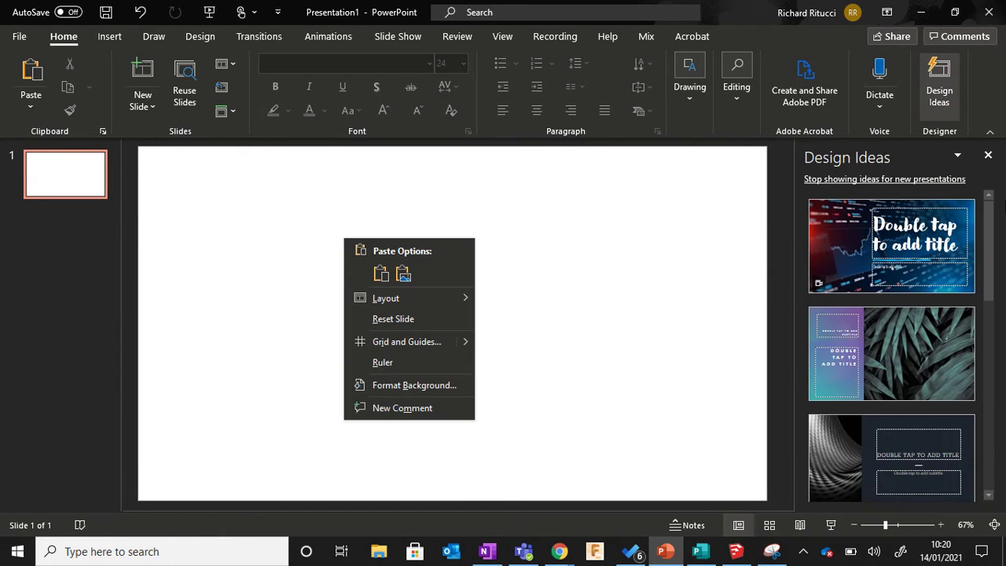
{"action": "left_click", "coordinate": [991, 160]}
{"action": "left_click", "coordinate": [989, 157]}
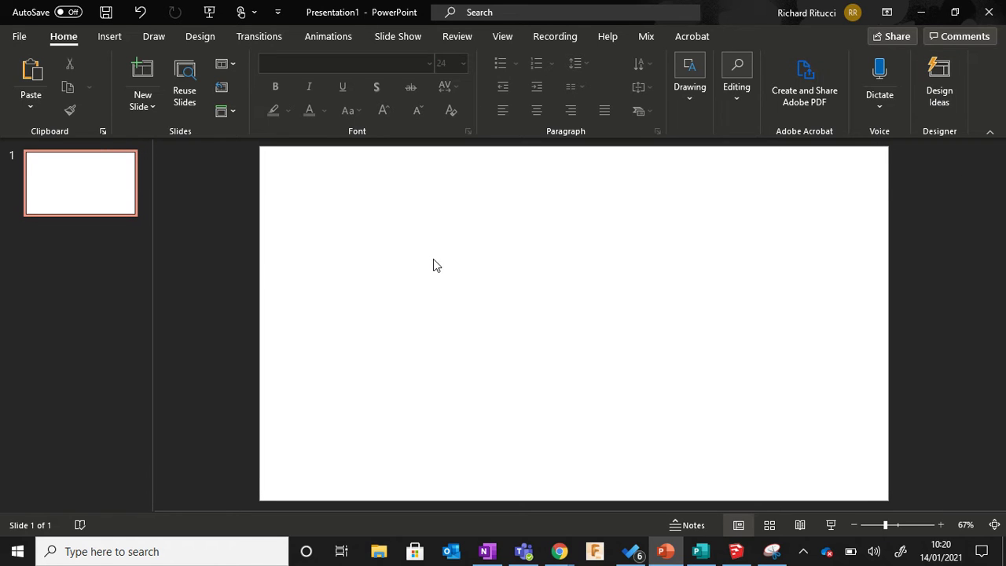
{"action": "right_click", "coordinate": [432, 260]}
{"action": "left_click", "coordinate": [466, 287]}
{"action": "mouse_move", "coordinate": [477, 298]}
{"action": "left_mouse_down"}
{"action": "mouse_move", "coordinate": [490, 317]}
{"action": "mouse_move", "coordinate": [695, 310]}
{"action": "left_mouse_up"}
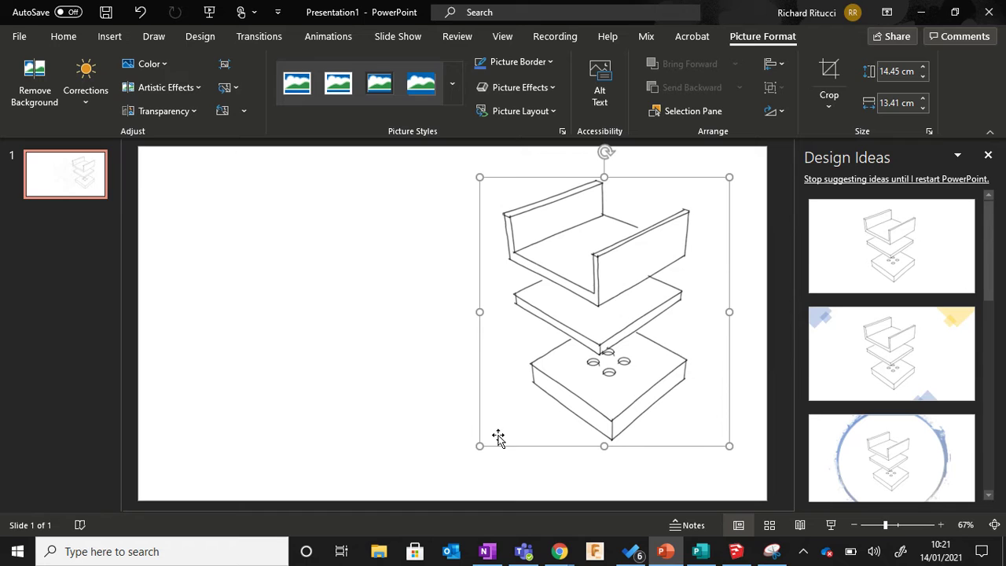
{"action": "left_click", "coordinate": [989, 155]}
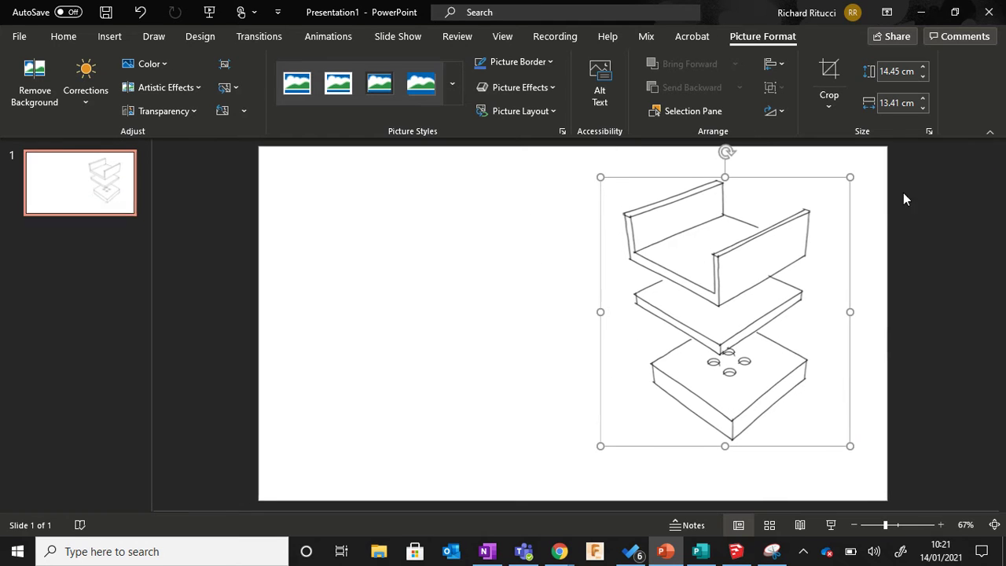
- Resize the picture to 16.03 × 14.88 cm, nudge it right, and return to SketchUp
{"action": "left_click_drag", "start_coordinate": [601, 447], "coordinate": [574, 476]}
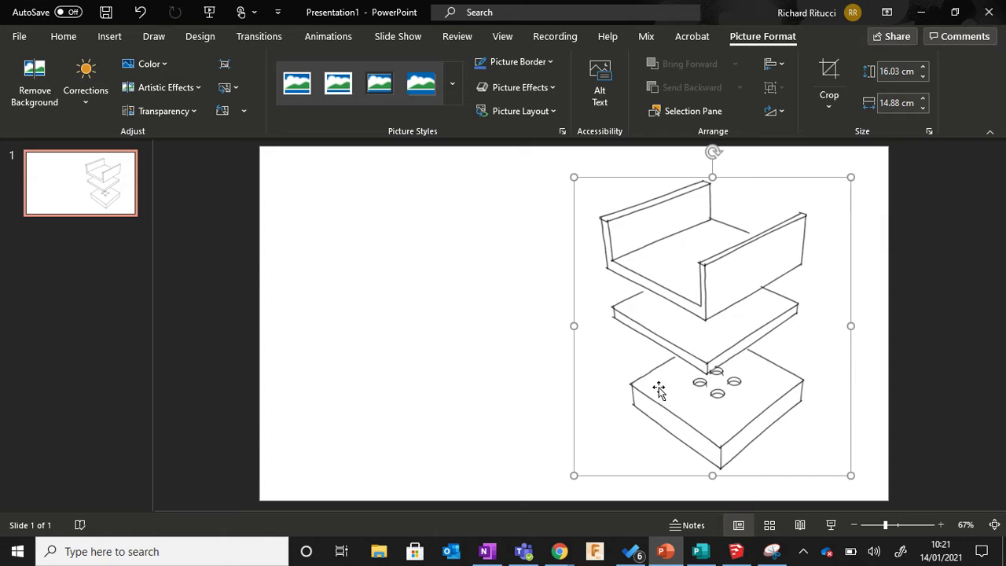
{"action": "left_click", "coordinate": [472, 359]}
{"action": "left_click_drag", "start_coordinate": [714, 338], "coordinate": [730, 330]}
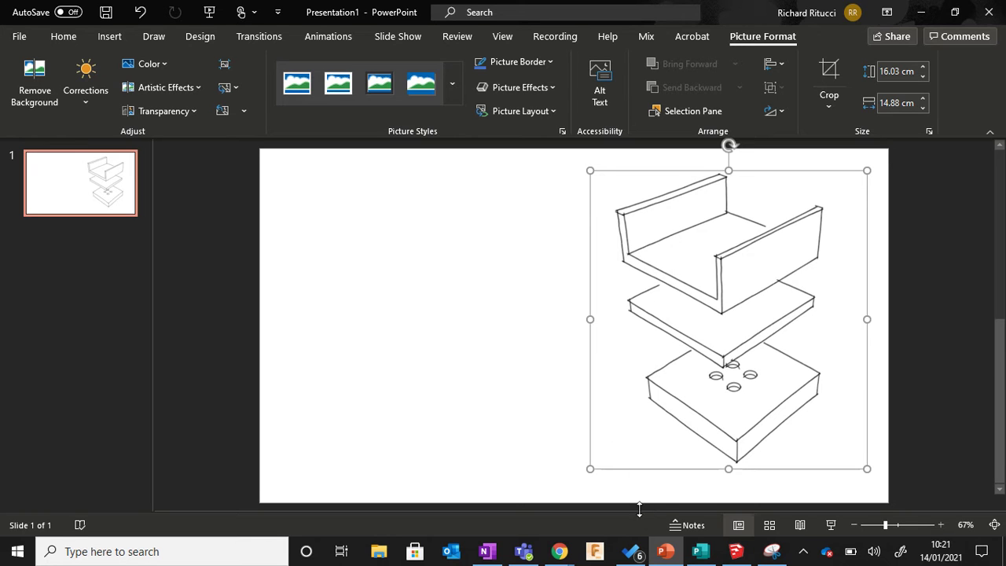
{"action": "left_click", "coordinate": [736, 551]}
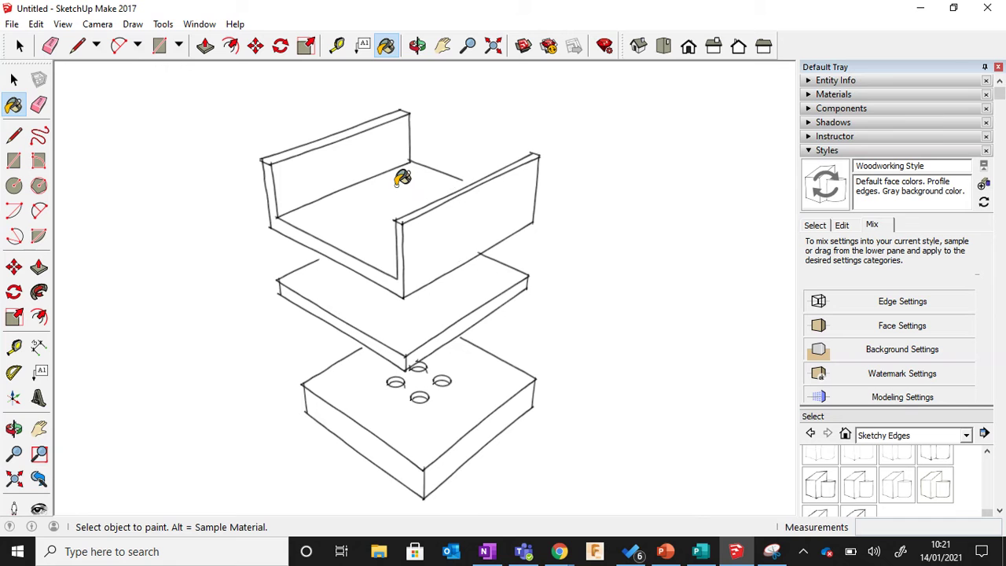
- Zoom and orbit the model until the top tray fills the view
{"action": "scroll", "coordinate": [402, 178], "scroll_direction": "down", "scroll_amount": 2}
{"action": "scroll", "coordinate": [385, 179], "scroll_direction": "up", "scroll_amount": 5}
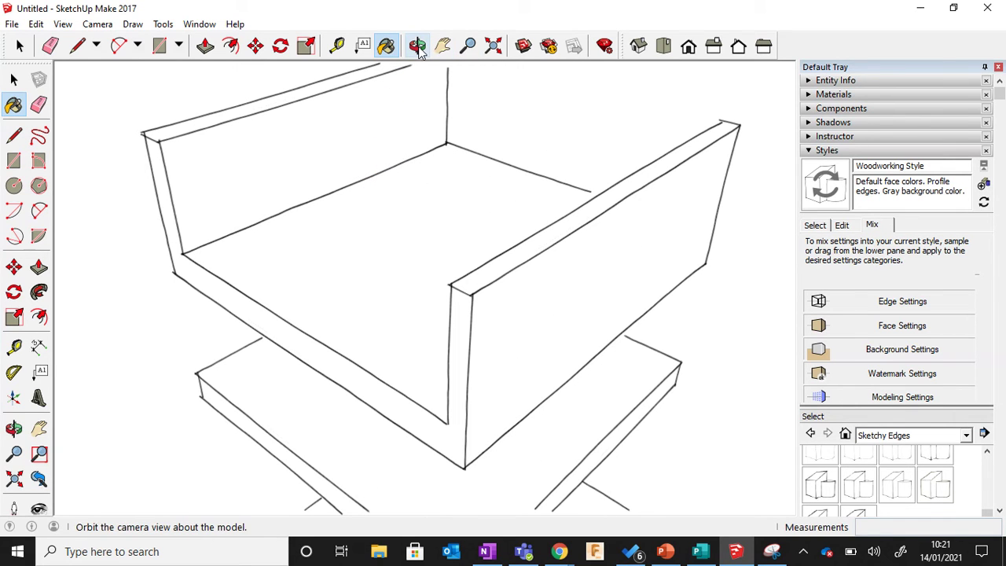
{"action": "left_click", "coordinate": [417, 46]}
{"action": "left_click_drag", "start_coordinate": [416, 180], "coordinate": [370, 188]}
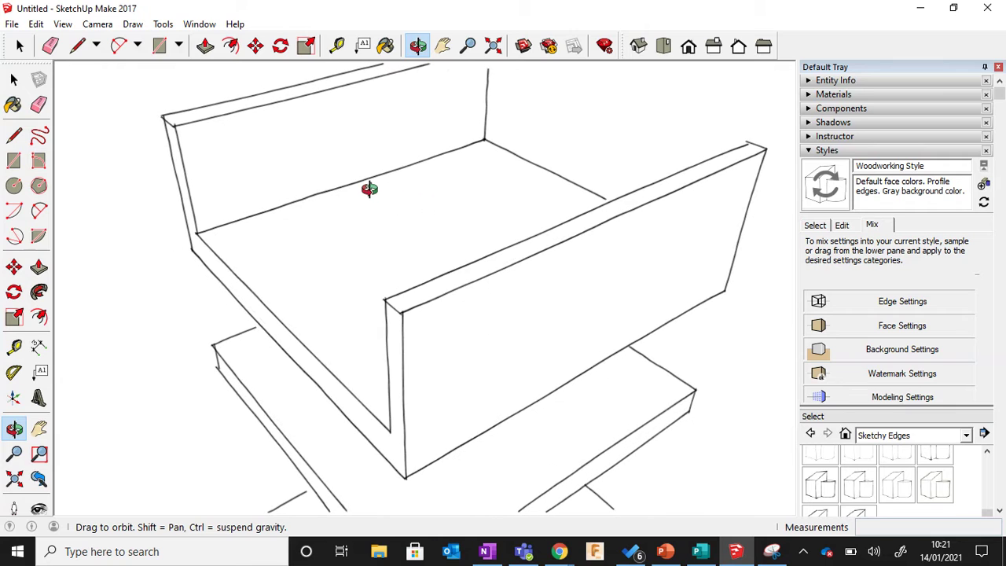
{"action": "scroll", "coordinate": [367, 191], "scroll_direction": "up", "scroll_amount": 3}
{"action": "scroll", "coordinate": [359, 196], "scroll_direction": "down", "scroll_amount": 2}
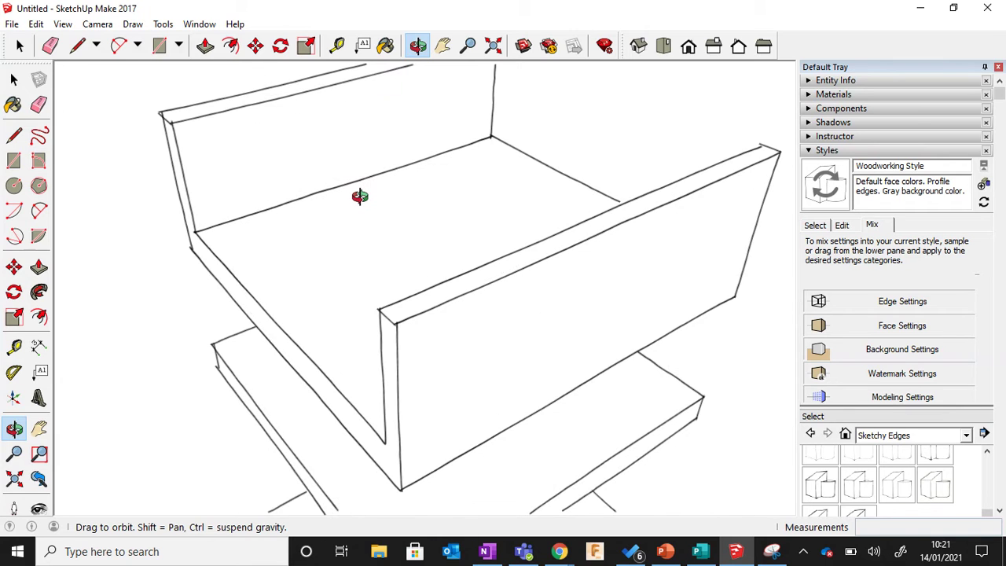
{"action": "scroll", "coordinate": [360, 196], "scroll_direction": "down", "scroll_amount": 1}
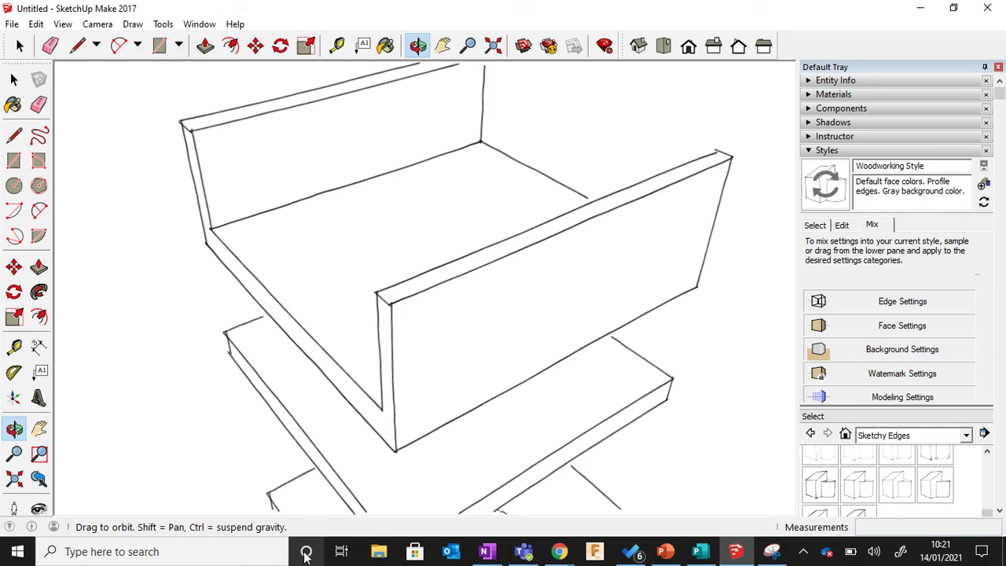
- Launch Snipping Tool, snip a rectangle around the top tray close-up, and copy it
{"action": "left_click", "coordinate": [214, 551]}
{"action": "type", "text": "SN"}
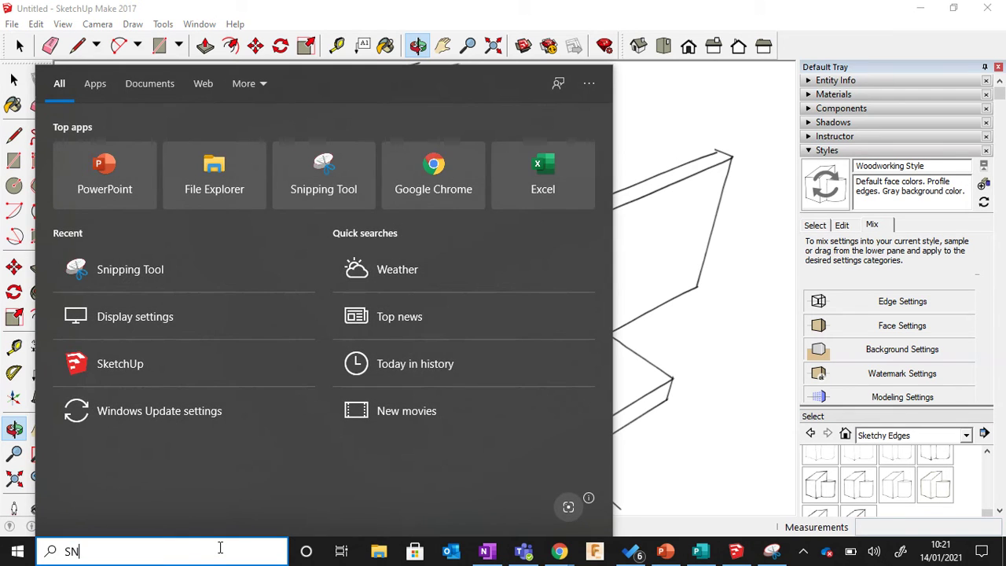
{"action": "type", "text": "IPP"}
{"action": "left_click", "coordinate": [178, 140]}
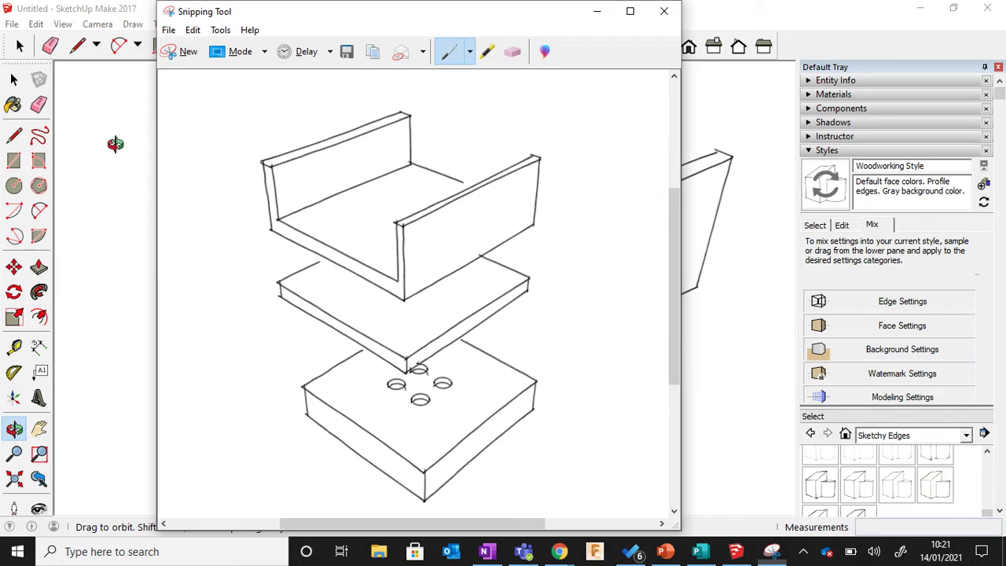
{"action": "left_click", "coordinate": [180, 53]}
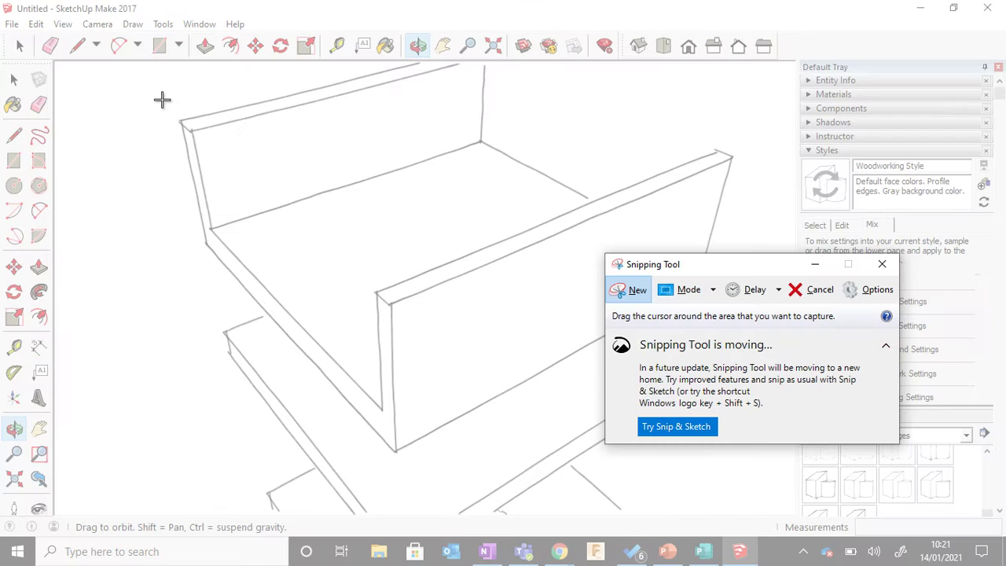
{"action": "mouse_move", "coordinate": [146, 76]}
{"action": "left_mouse_down"}
{"action": "mouse_move", "coordinate": [209, 265]}
{"action": "mouse_move", "coordinate": [465, 470]}
{"action": "mouse_move", "coordinate": [632, 478]}
{"action": "left_mouse_up"}
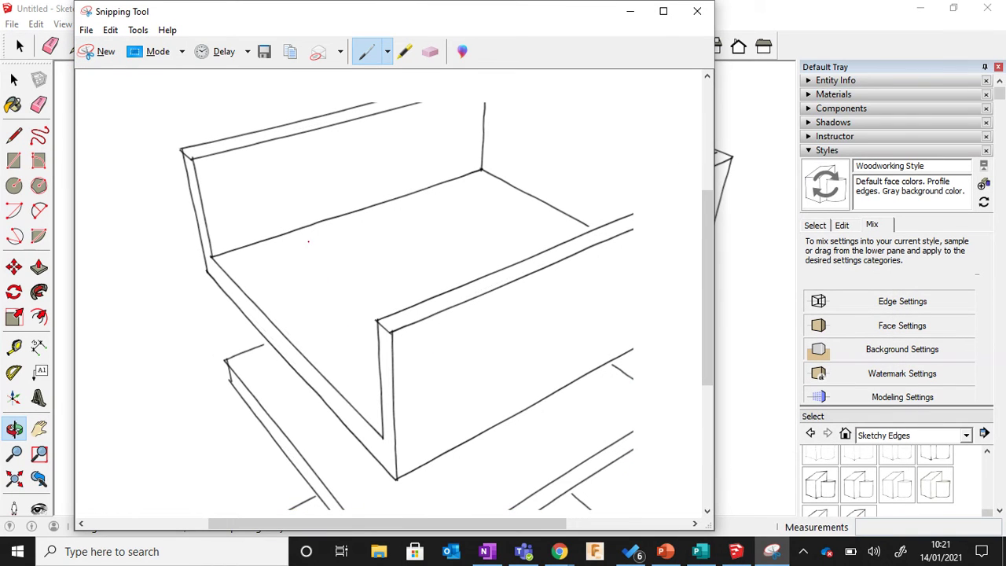
{"action": "left_click", "coordinate": [110, 30]}
{"action": "left_click", "coordinate": [127, 44]}
- Paste the copied tray close-up onto the PowerPoint slide
{"action": "left_click", "coordinate": [666, 551]}
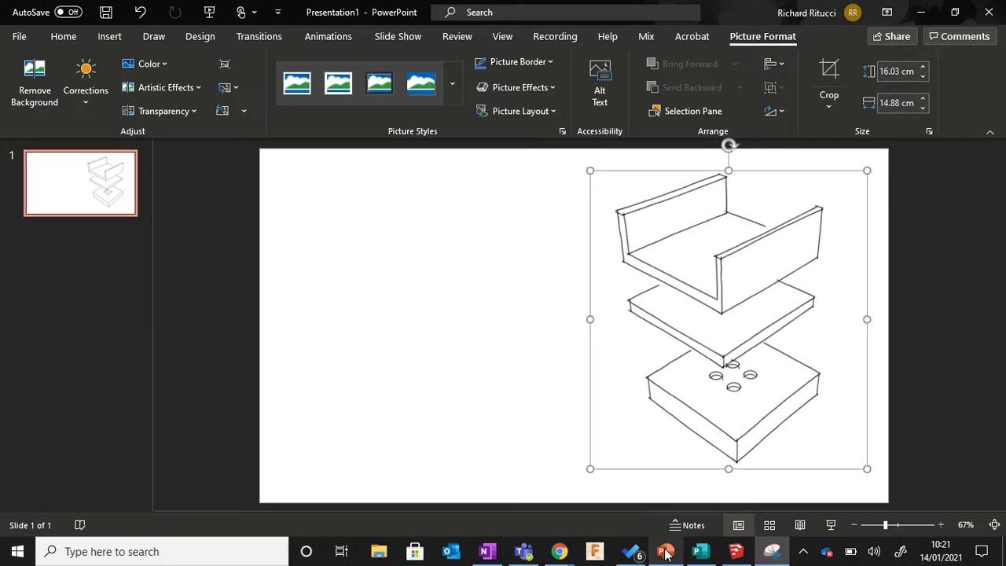
{"action": "left_click", "coordinate": [330, 258]}
{"action": "right_click", "coordinate": [330, 258]}
{"action": "left_click", "coordinate": [364, 287]}
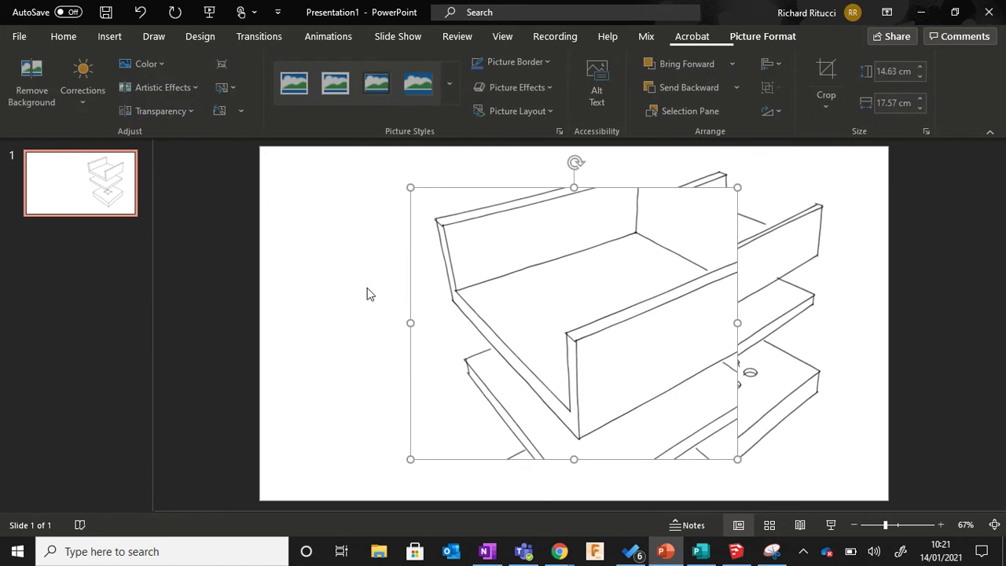
- Shrink the close-up to 9.39 × 11.27 cm and place it left of the exploded model
{"action": "mouse_move", "coordinate": [369, 291]}
{"action": "left_mouse_down"}
{"action": "mouse_move", "coordinate": [417, 301]}
{"action": "mouse_move", "coordinate": [386, 306]}
{"action": "left_mouse_up"}
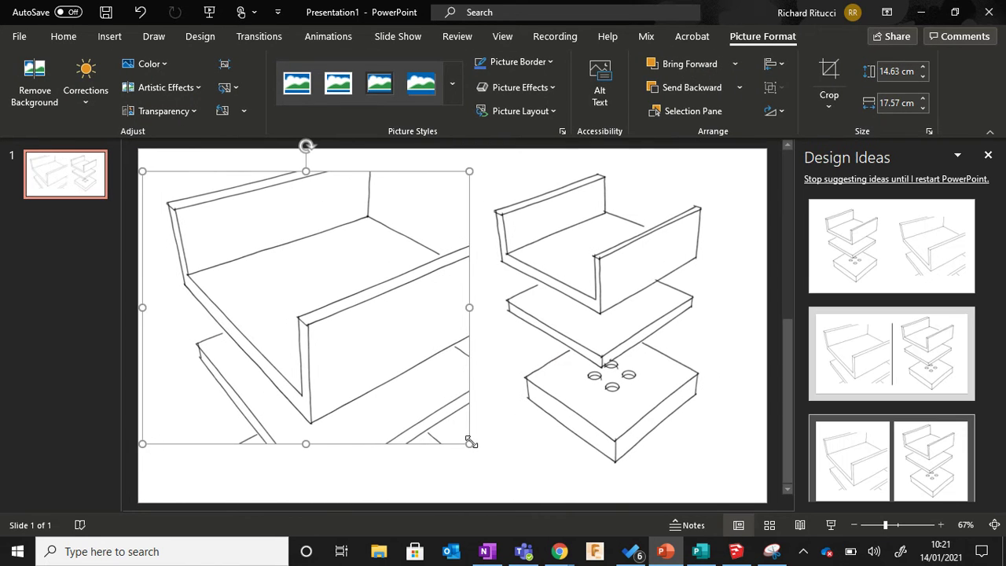
{"action": "left_click_drag", "start_coordinate": [468, 440], "coordinate": [353, 347]}
{"action": "left_click_drag", "start_coordinate": [293, 272], "coordinate": [377, 271]}
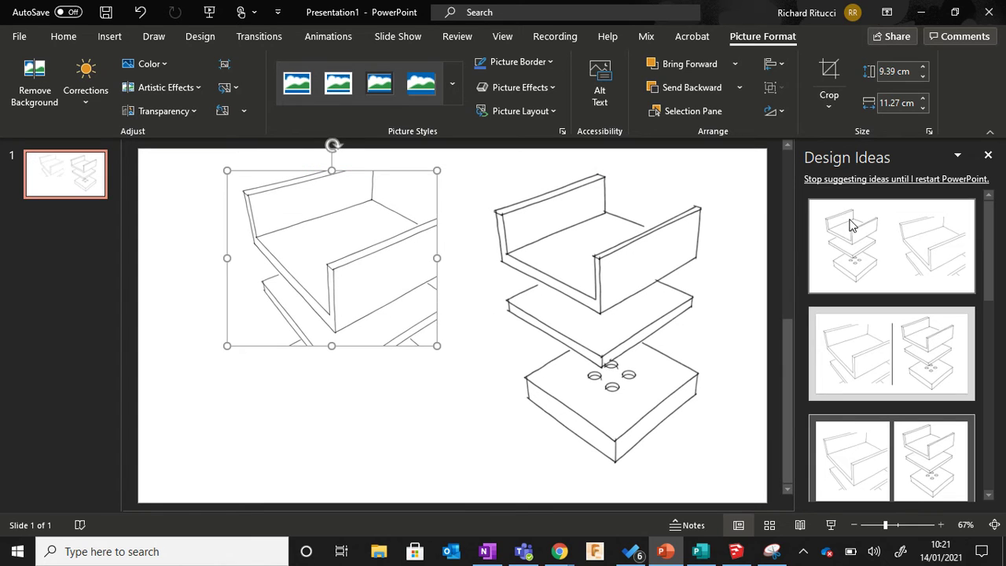
{"action": "left_click", "coordinate": [989, 154]}
{"action": "left_click_drag", "start_coordinate": [504, 263], "coordinate": [520, 264]}
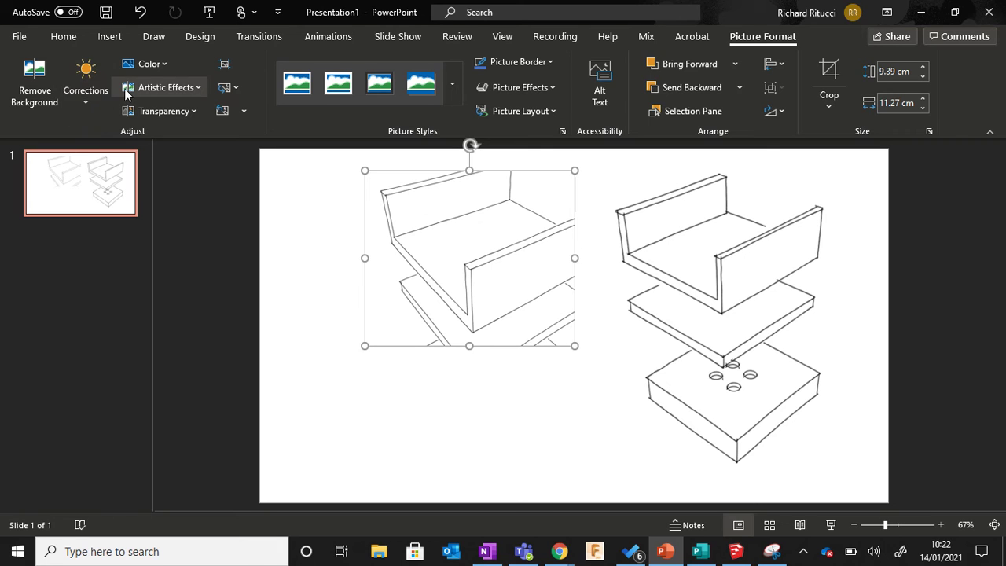
- Fade the close-up picture to the 50% transparency preset
{"action": "left_click", "coordinate": [86, 101]}
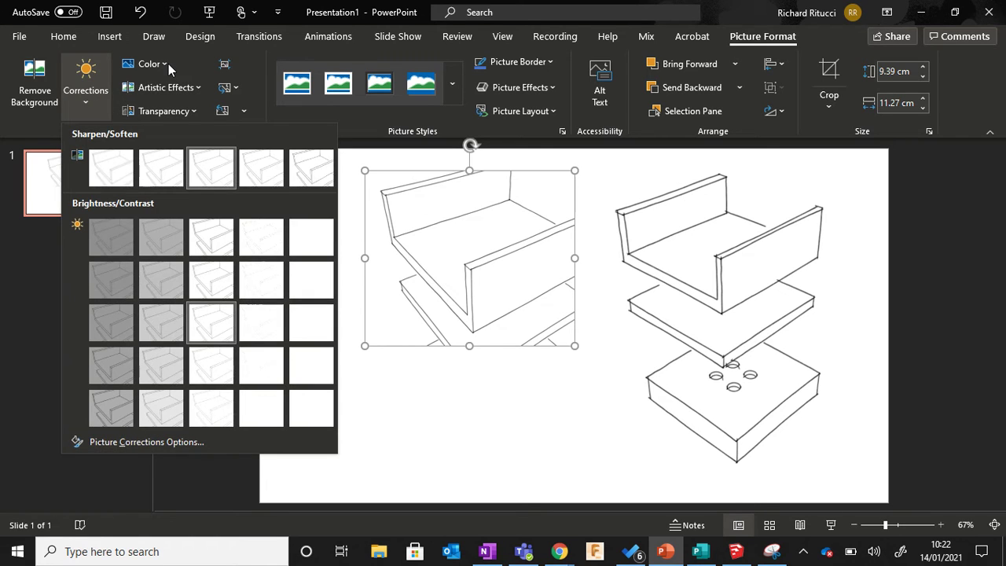
{"action": "left_click", "coordinate": [168, 63]}
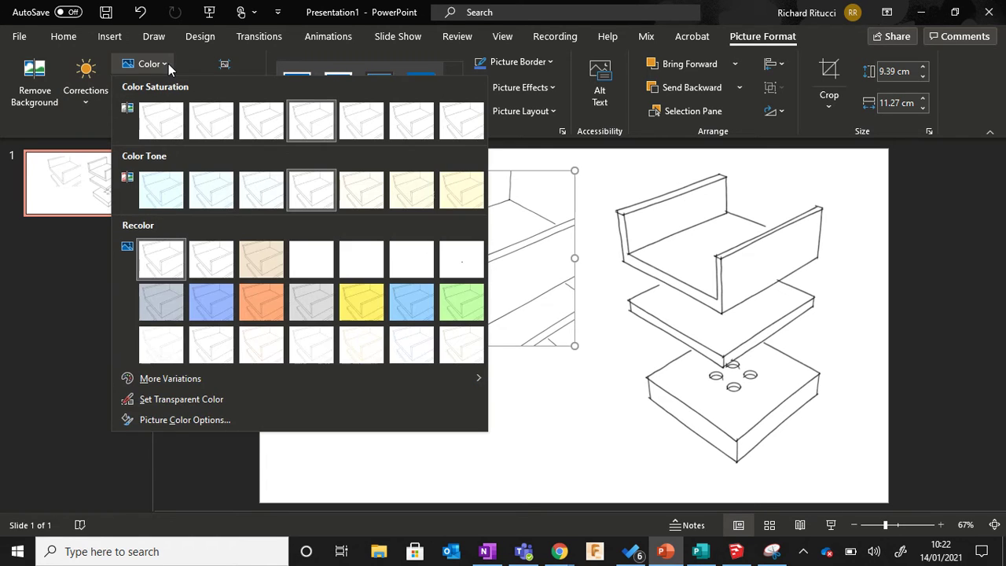
{"action": "left_click", "coordinate": [84, 124]}
{"action": "left_click", "coordinate": [184, 112]}
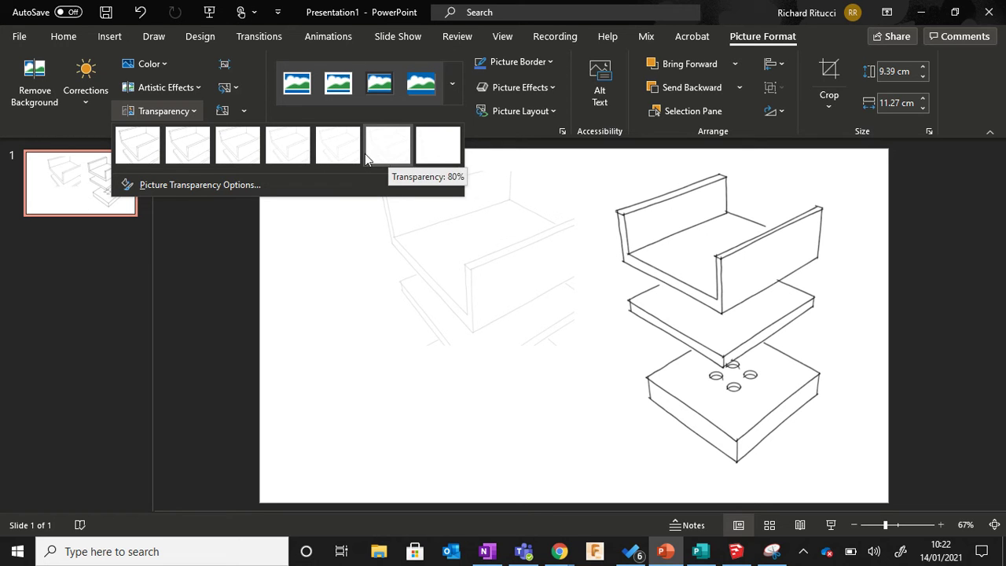
{"action": "left_click", "coordinate": [344, 160]}
- Move the faded close-up up until its right edge meets the exploded model's top piece
{"action": "left_click", "coordinate": [312, 323]}
{"action": "left_click_drag", "start_coordinate": [438, 286], "coordinate": [456, 310]}
{"action": "left_click", "coordinate": [438, 427]}
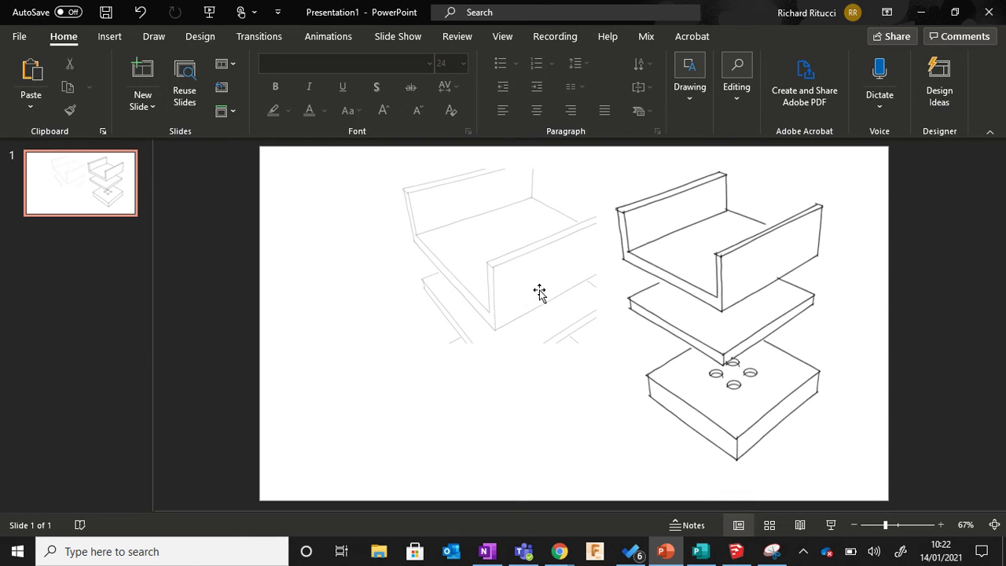
{"action": "mouse_move", "coordinate": [539, 292]}
{"action": "left_mouse_down"}
{"action": "mouse_move", "coordinate": [584, 290]}
{"action": "mouse_move", "coordinate": [549, 292]}
{"action": "mouse_move", "coordinate": [559, 290]}
{"action": "mouse_move", "coordinate": [528, 308]}
{"action": "left_mouse_up"}
{"action": "left_click", "coordinate": [421, 358]}
{"action": "left_click", "coordinate": [409, 359]}
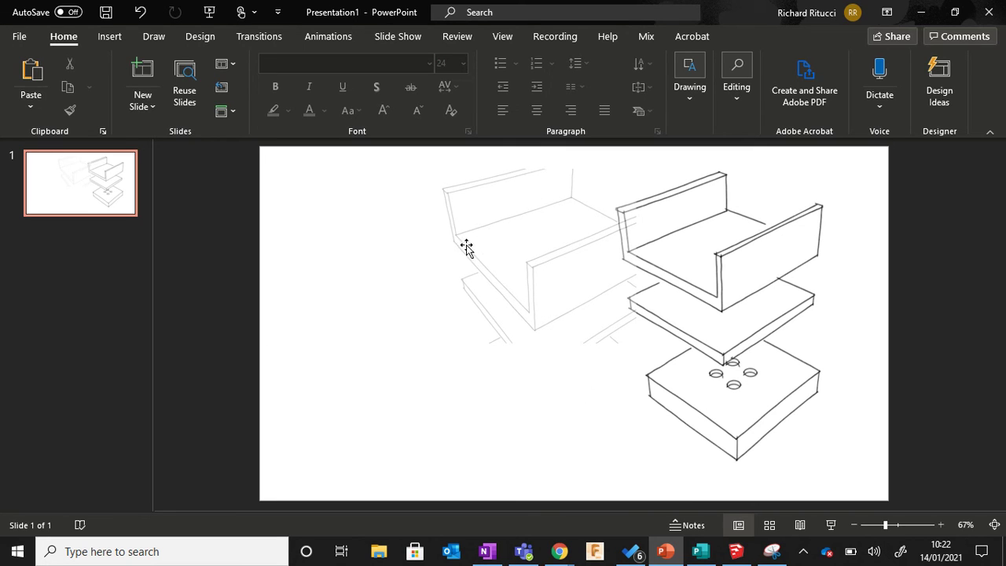
{"action": "mouse_move", "coordinate": [467, 248]}
{"action": "left_mouse_down"}
{"action": "mouse_move", "coordinate": [512, 269]}
{"action": "mouse_move", "coordinate": [501, 254]}
{"action": "left_mouse_up"}
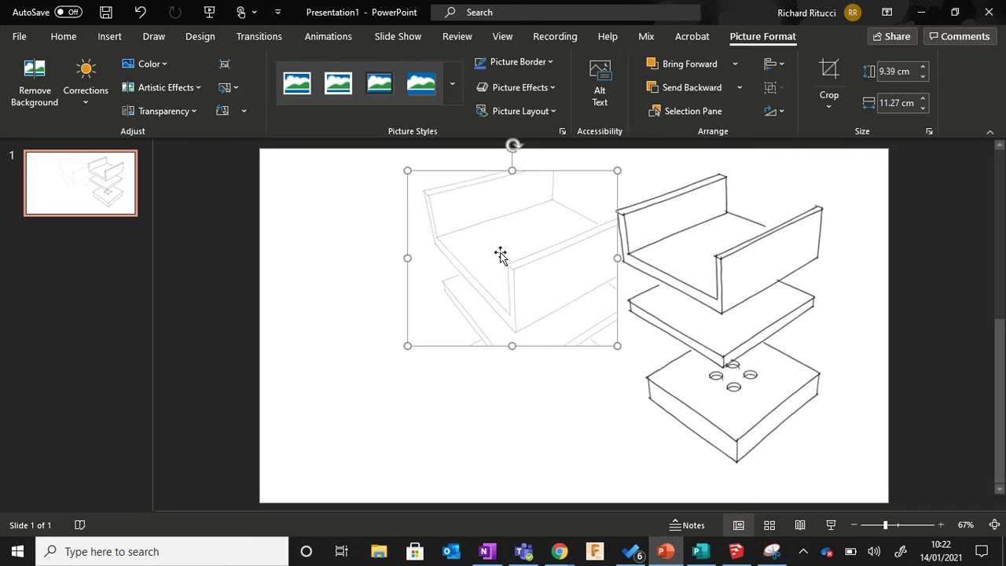
{"action": "left_click", "coordinate": [288, 314]}
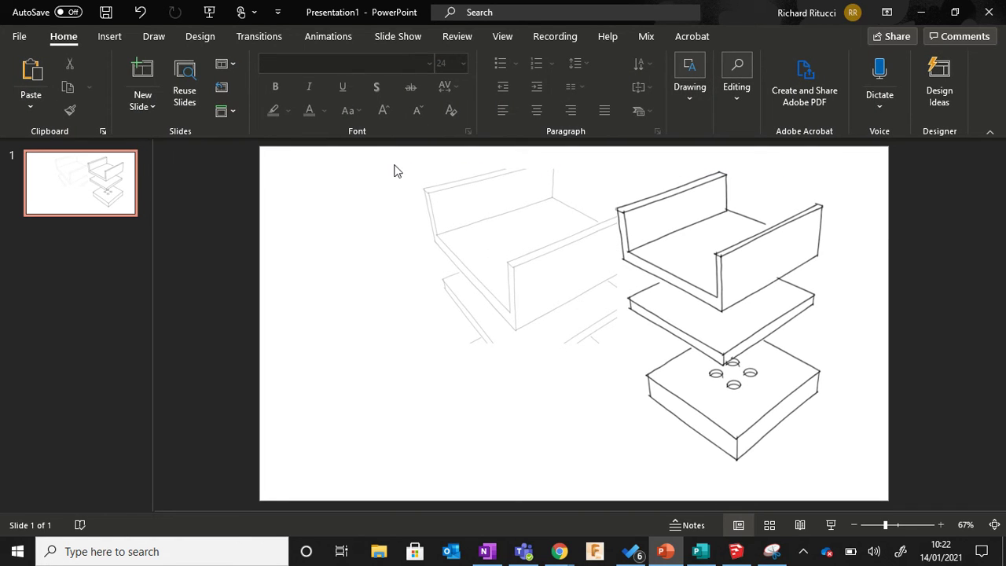
{"action": "left_click", "coordinate": [111, 37]}
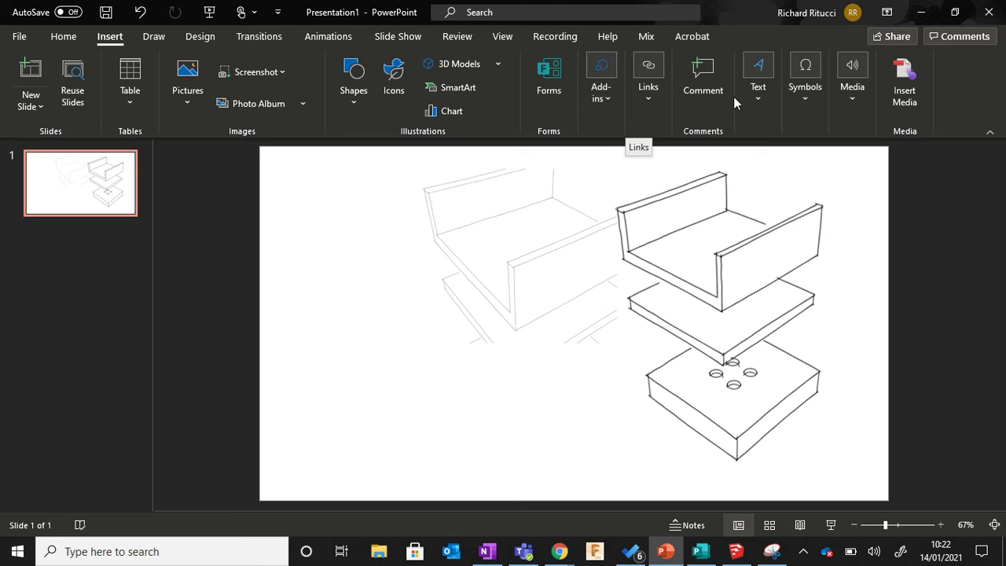
- Draw a lower-left text box reading 'Storage area for a phone', widened to fit one line
{"action": "left_click", "coordinate": [758, 98]}
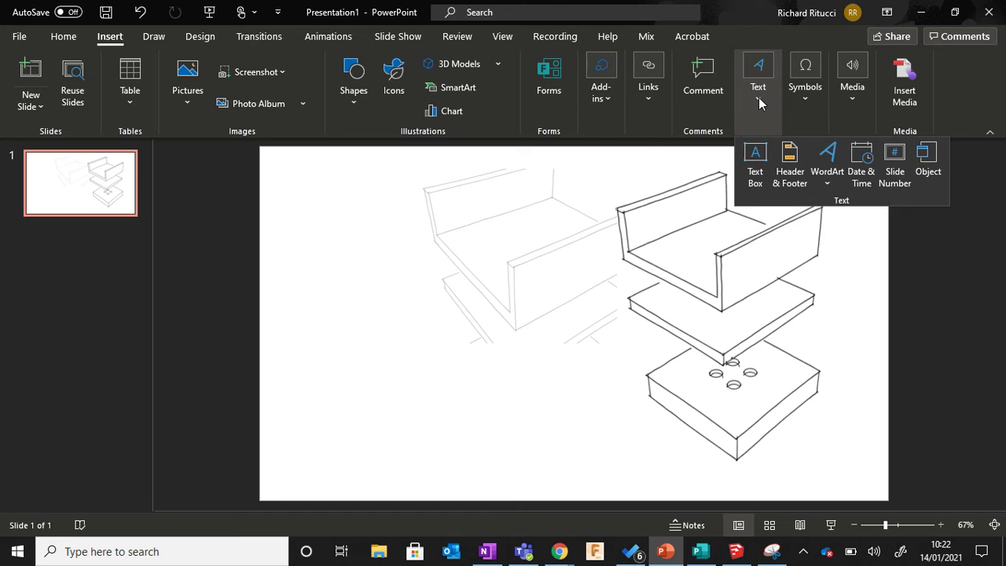
{"action": "left_click", "coordinate": [756, 165]}
{"action": "left_click_drag", "start_coordinate": [363, 415], "coordinate": [364, 464]}
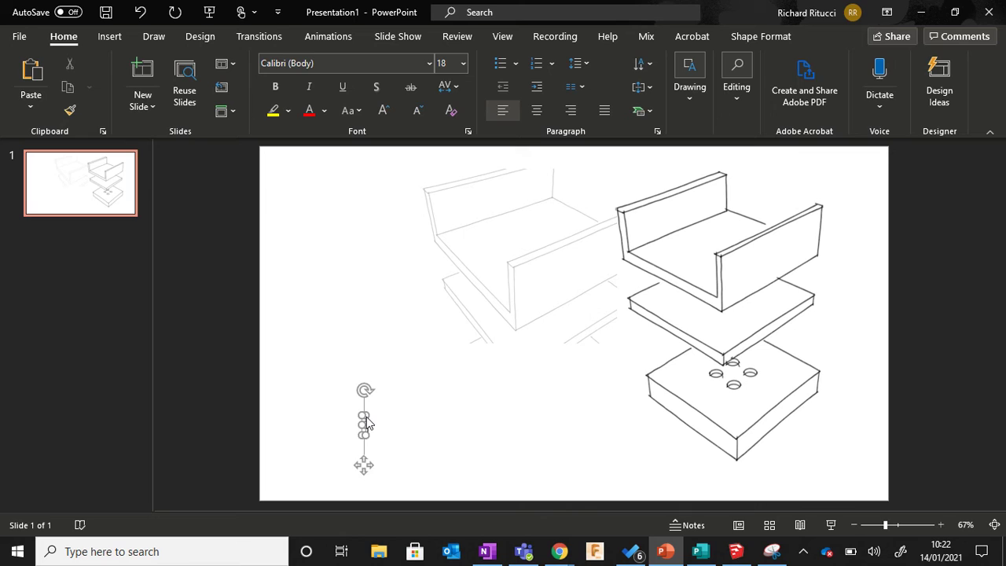
{"action": "type", "text": "Storage"}
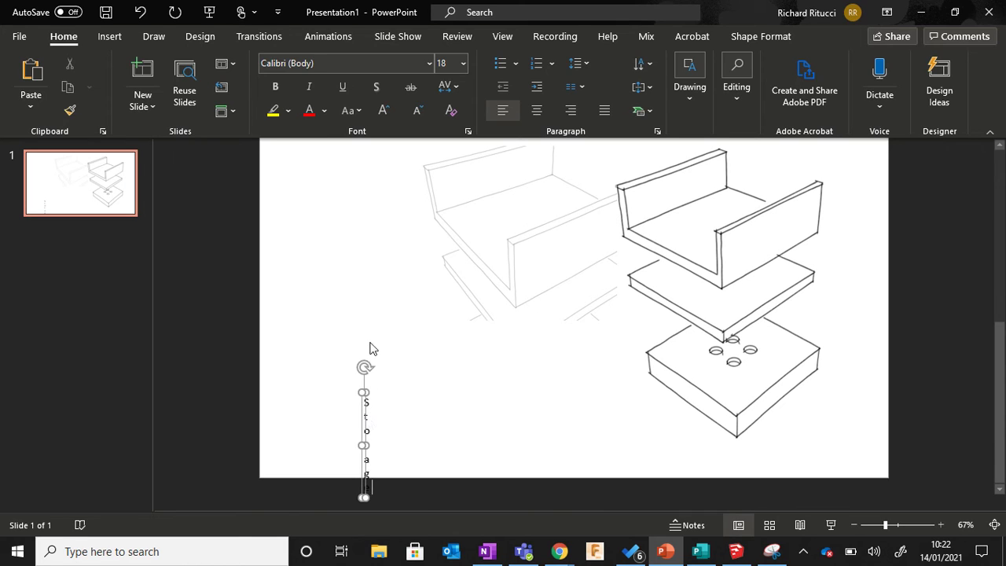
{"action": "left_click_drag", "start_coordinate": [364, 444], "coordinate": [510, 436]}
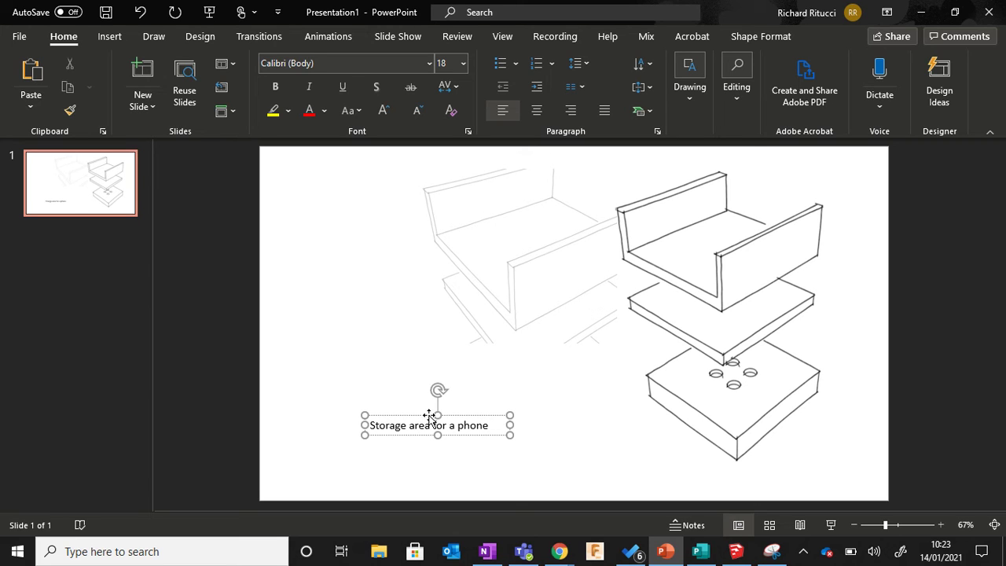
- Set the whole 'Storage area for a phone' caption in the MV Boli font
{"action": "left_click", "coordinate": [404, 439]}
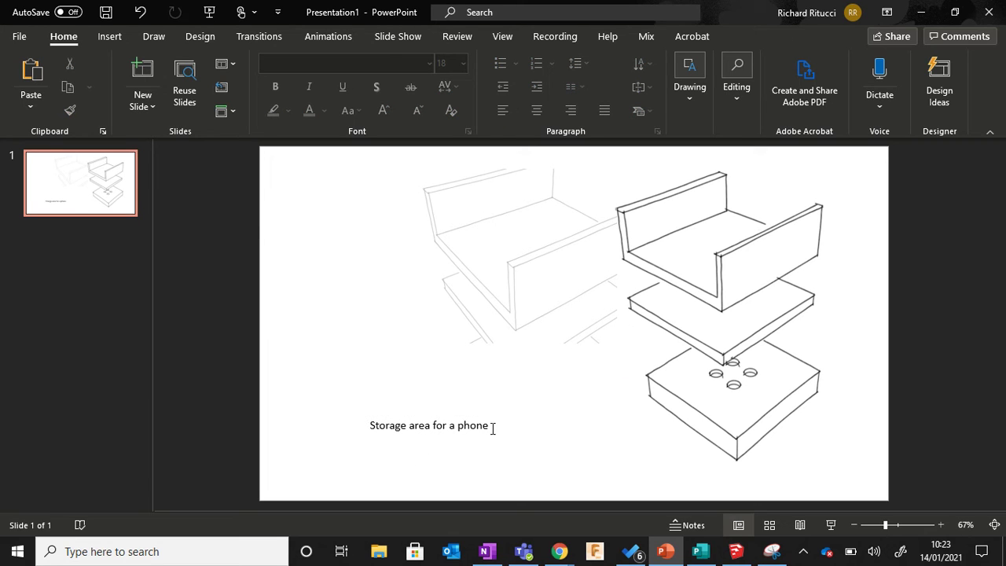
{"action": "left_click_drag", "start_coordinate": [493, 428], "coordinate": [373, 426]}
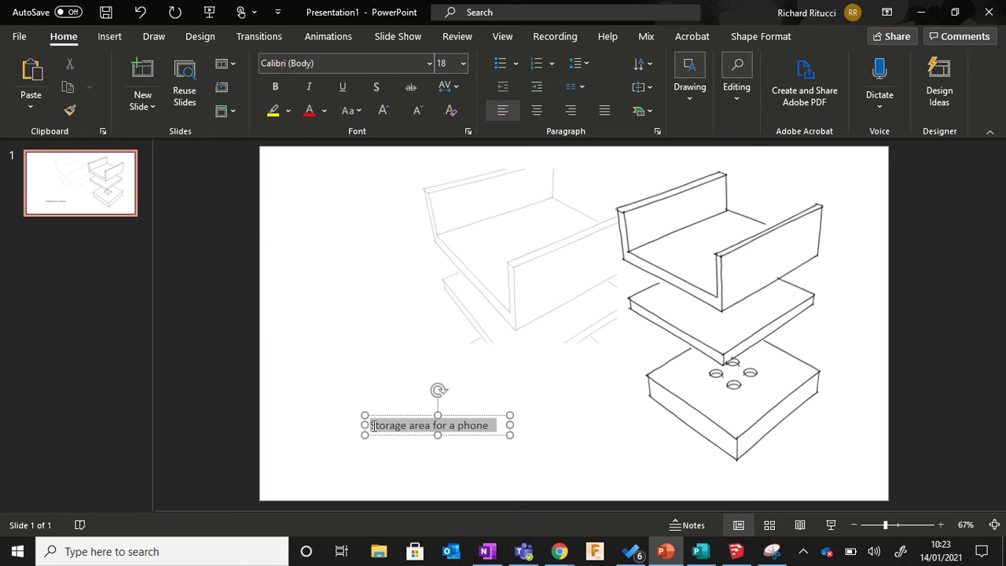
{"action": "left_click", "coordinate": [431, 65]}
{"action": "scroll", "coordinate": [380, 282], "scroll_direction": "down", "scroll_amount": 15}
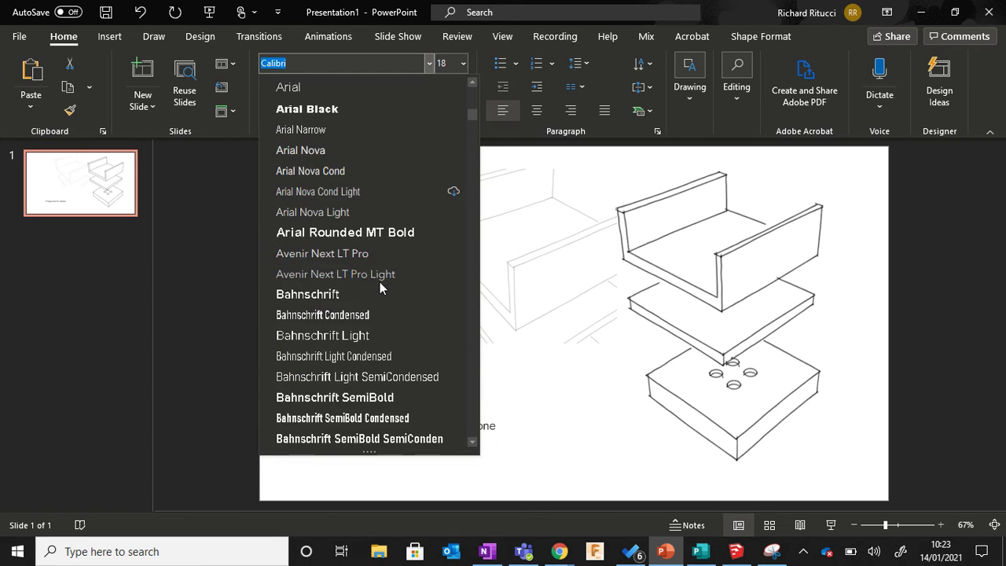
{"action": "scroll", "coordinate": [376, 291], "scroll_direction": "down", "scroll_amount": 18}
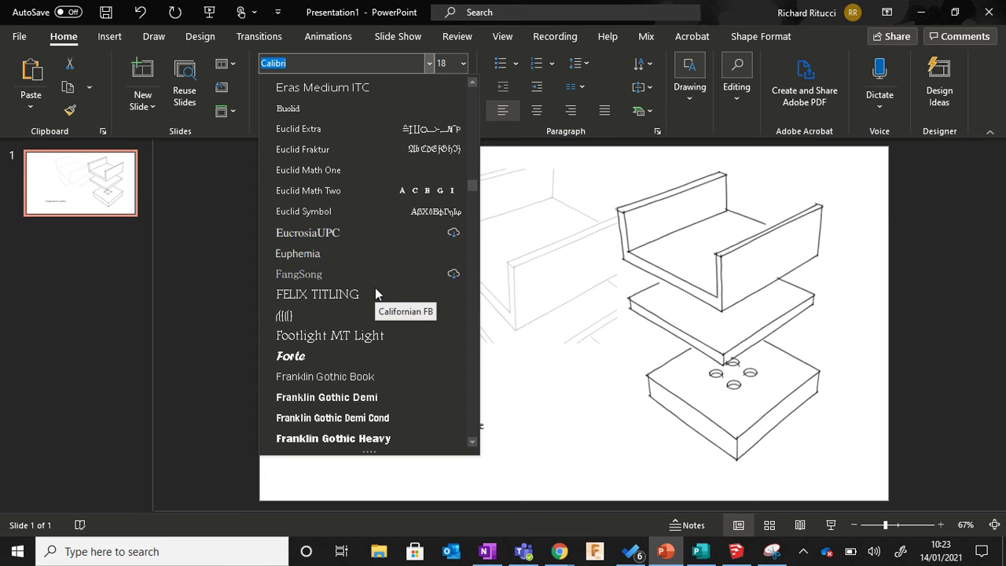
{"action": "scroll", "coordinate": [375, 288], "scroll_direction": "down", "scroll_amount": 7}
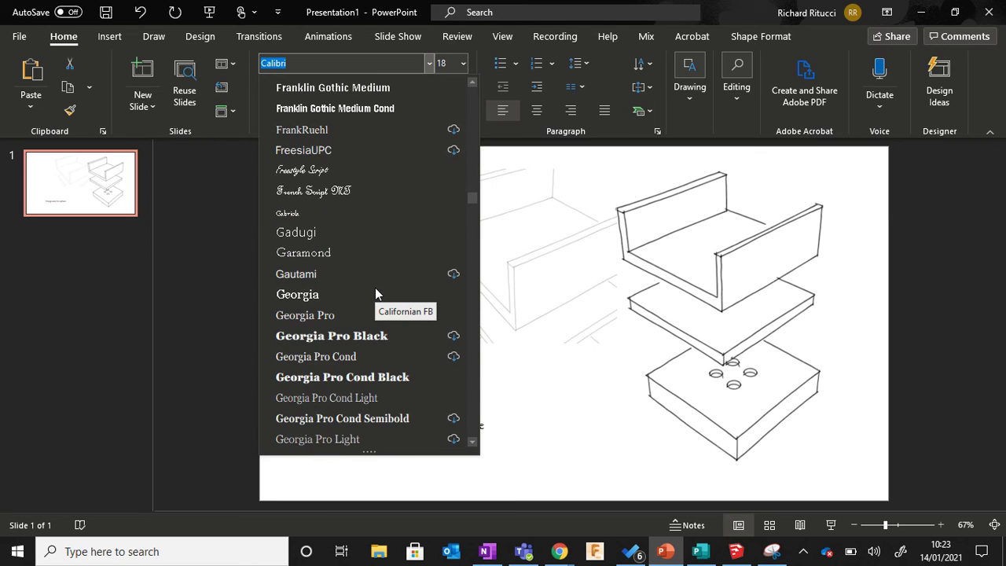
{"action": "scroll", "coordinate": [375, 289], "scroll_direction": "down", "scroll_amount": 7}
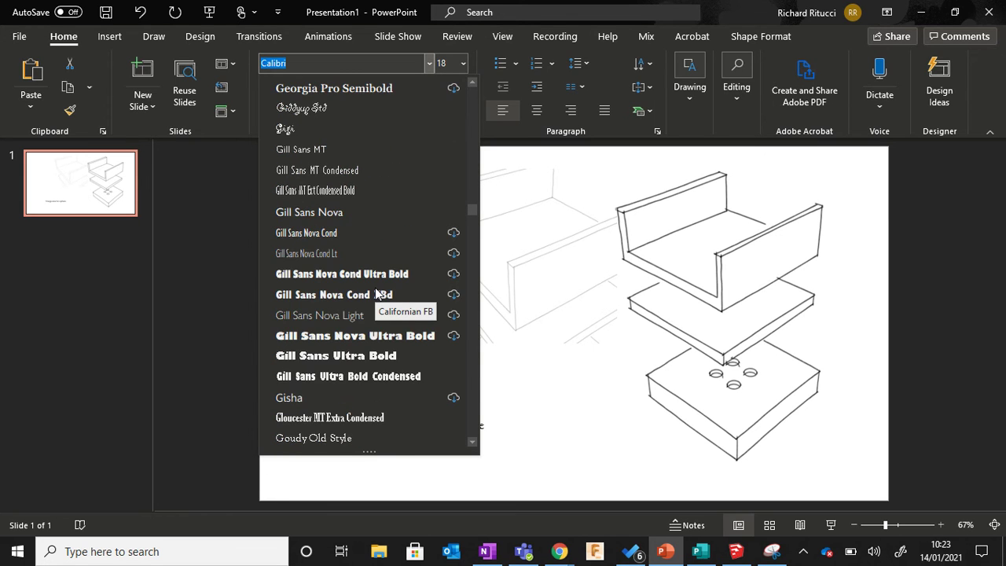
{"action": "scroll", "coordinate": [375, 291], "scroll_direction": "down", "scroll_amount": 4}
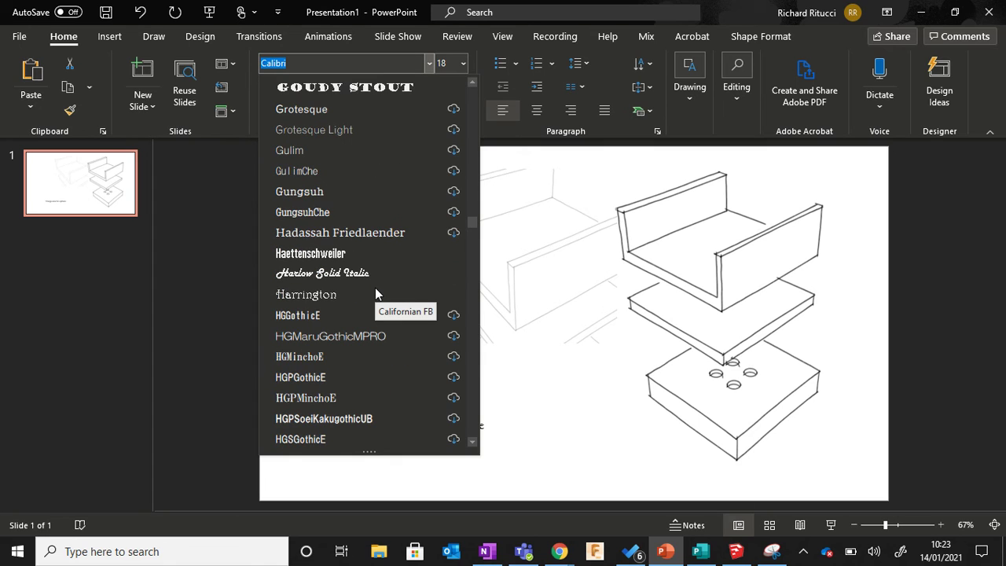
{"action": "scroll", "coordinate": [375, 292], "scroll_direction": "down", "scroll_amount": 5}
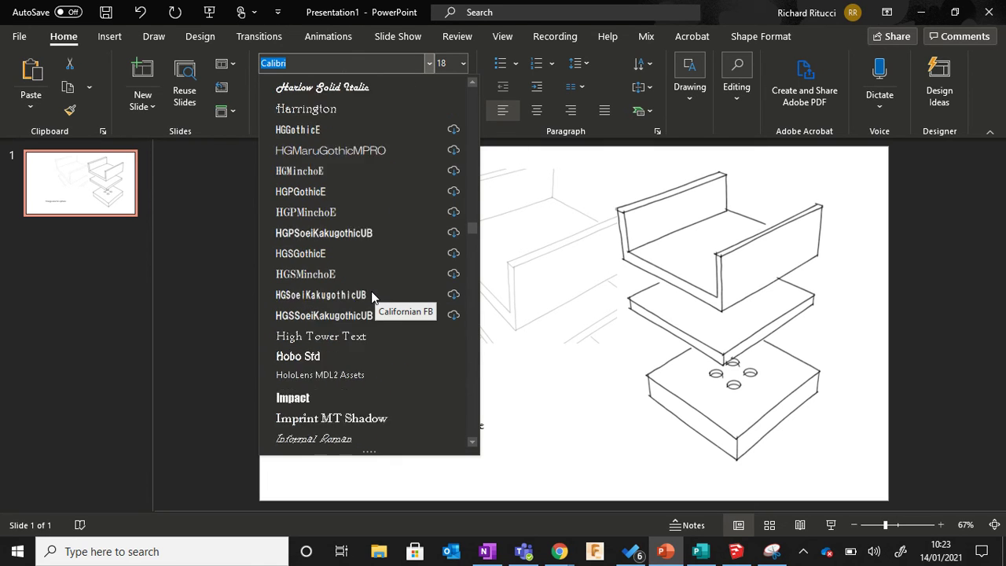
{"action": "scroll", "coordinate": [372, 294], "scroll_direction": "down", "scroll_amount": 11}
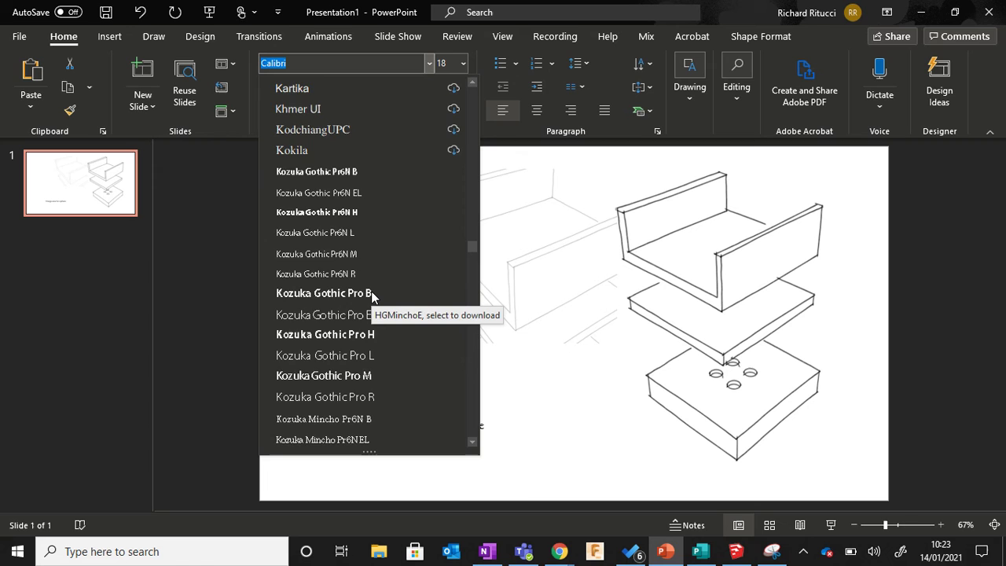
{"action": "scroll", "coordinate": [372, 295], "scroll_direction": "down", "scroll_amount": 5}
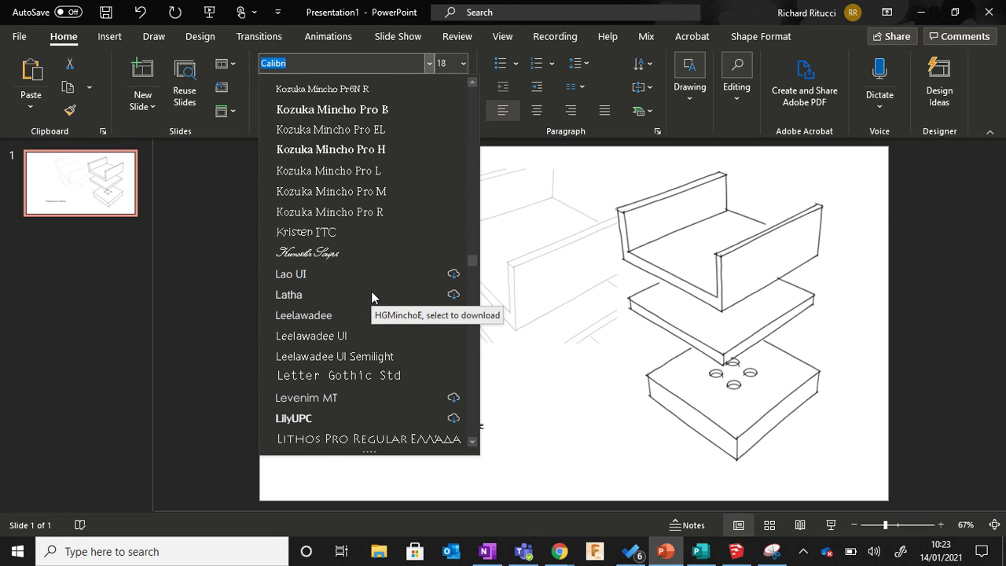
{"action": "scroll", "coordinate": [372, 296], "scroll_direction": "down", "scroll_amount": 5}
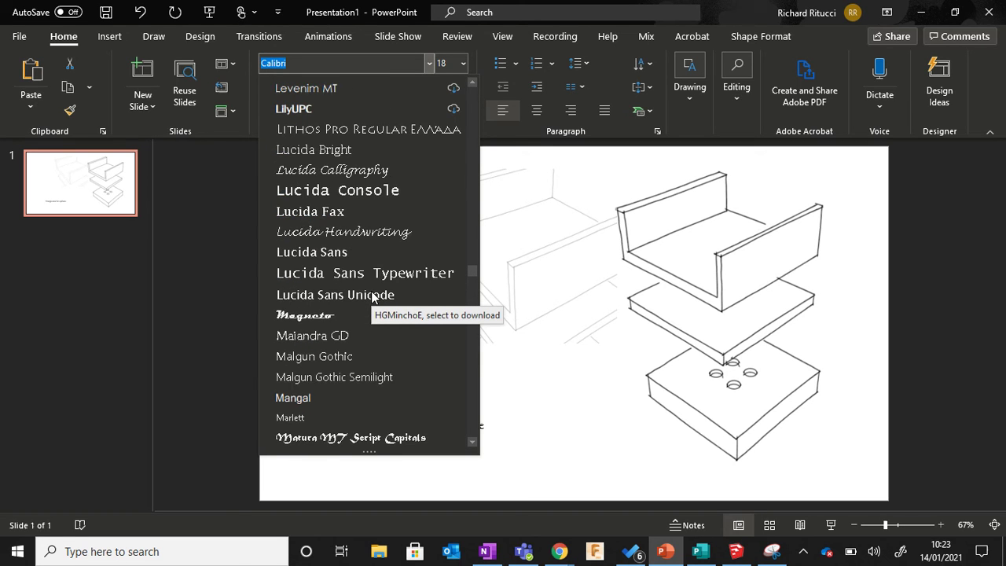
{"action": "scroll", "coordinate": [372, 296], "scroll_direction": "down", "scroll_amount": 12}
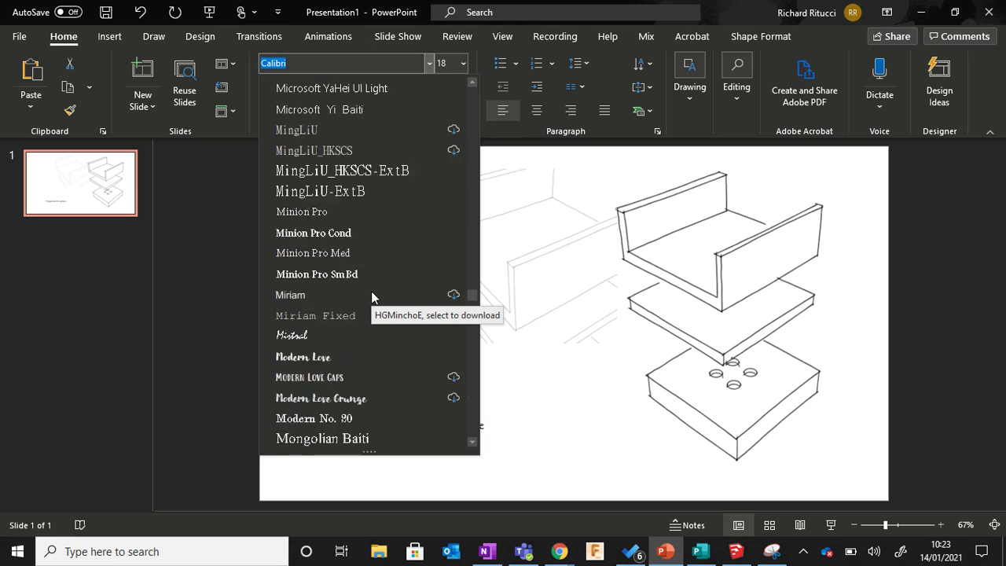
{"action": "scroll", "coordinate": [371, 291], "scroll_direction": "down", "scroll_amount": 6}
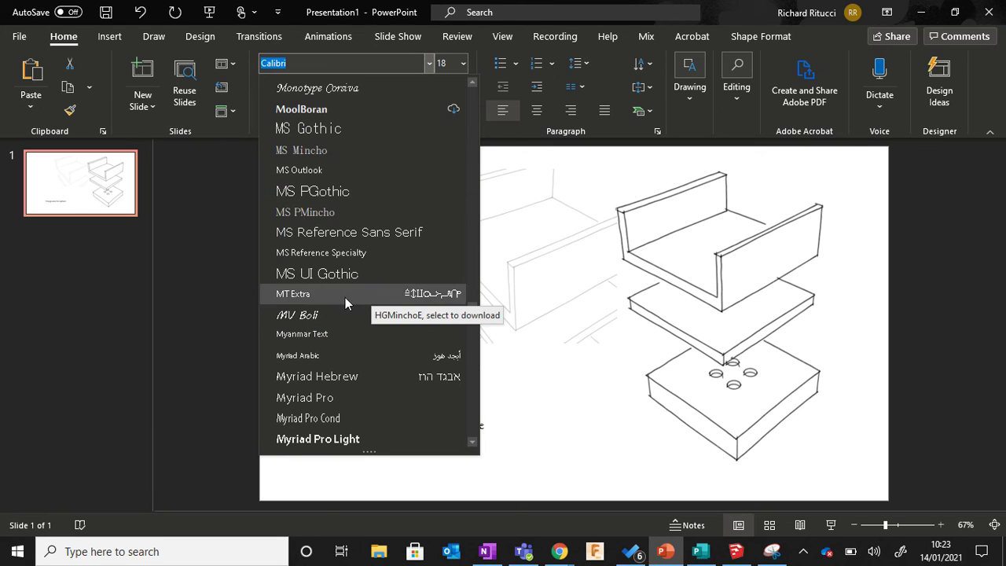
{"action": "left_click", "coordinate": [316, 318]}
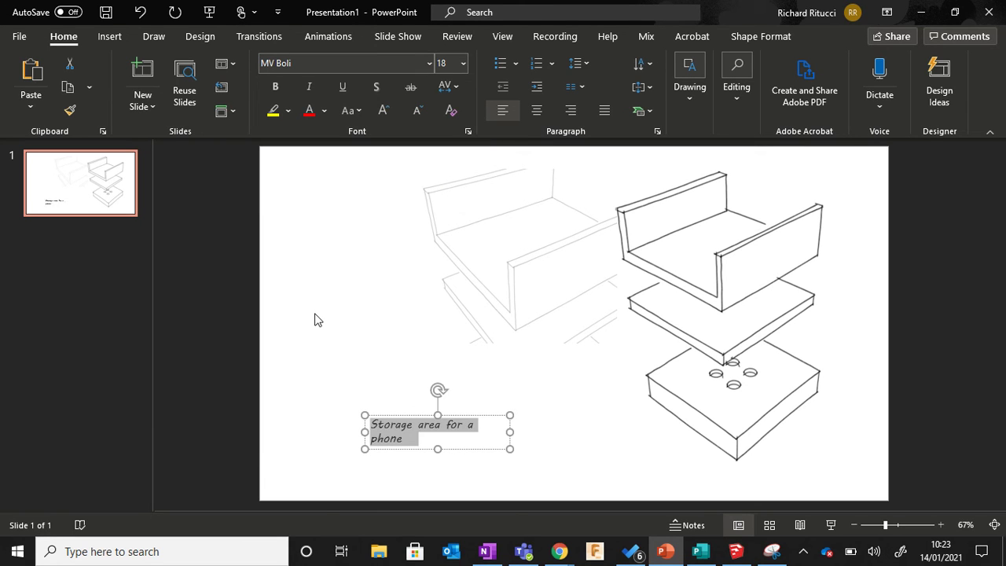
- Move the caption up-left, widen it to one line, and set its text to 14 pt
{"action": "left_click_drag", "start_coordinate": [411, 418], "coordinate": [373, 255]}
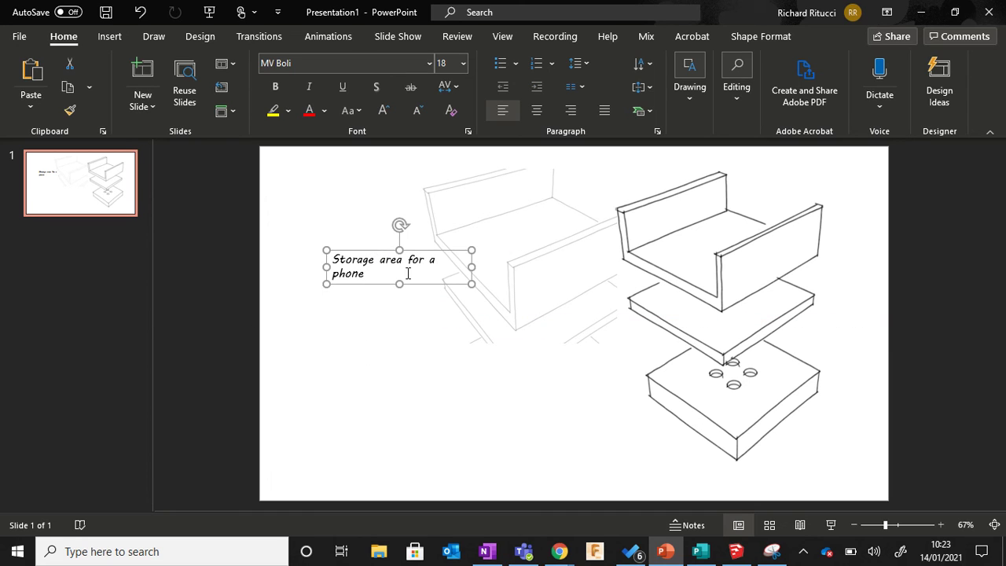
{"action": "left_click_drag", "start_coordinate": [471, 266], "coordinate": [498, 267]}
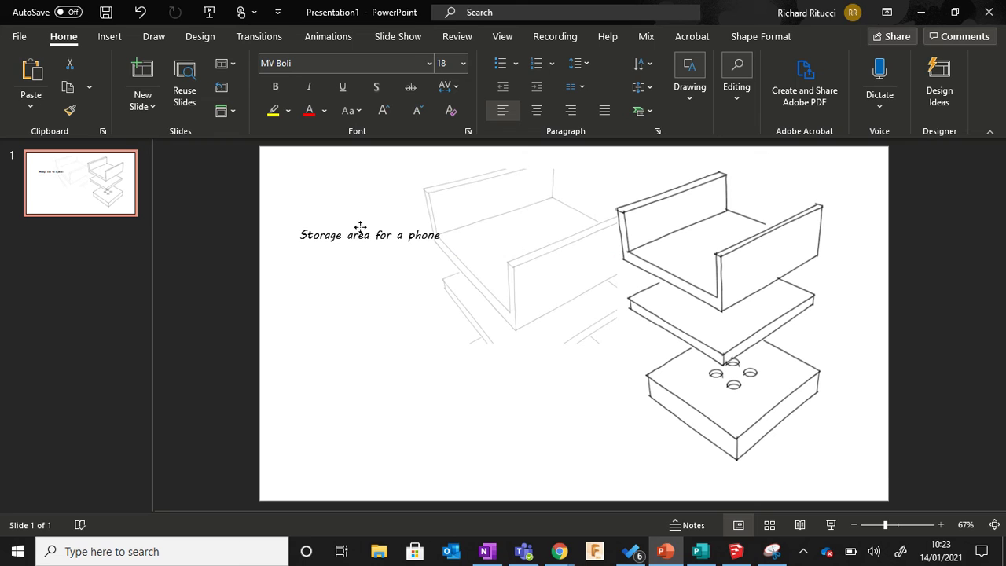
{"action": "left_click_drag", "start_coordinate": [360, 227], "coordinate": [348, 258]}
{"action": "left_click_drag", "start_coordinate": [429, 265], "coordinate": [288, 265]}
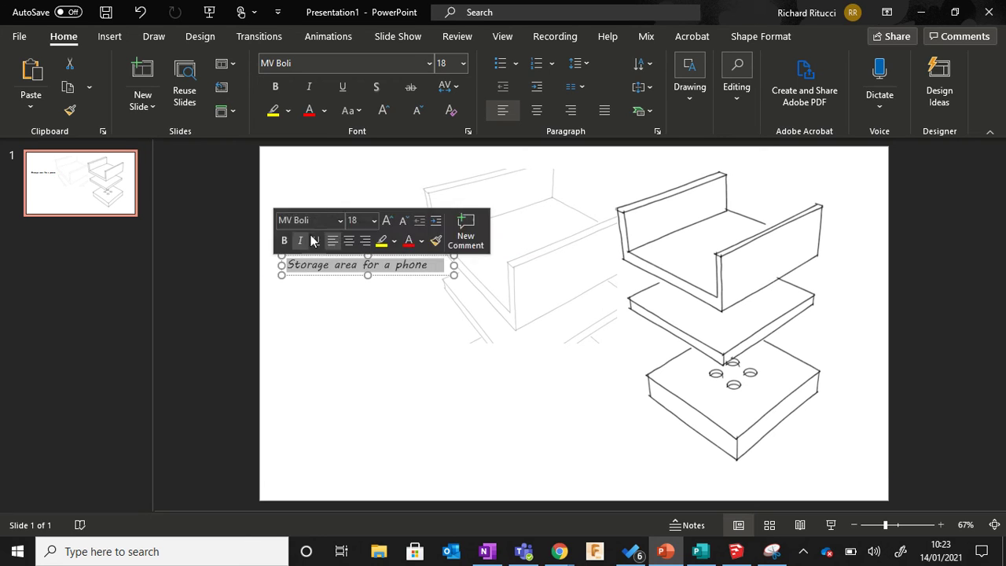
{"action": "left_click", "coordinate": [464, 63]}
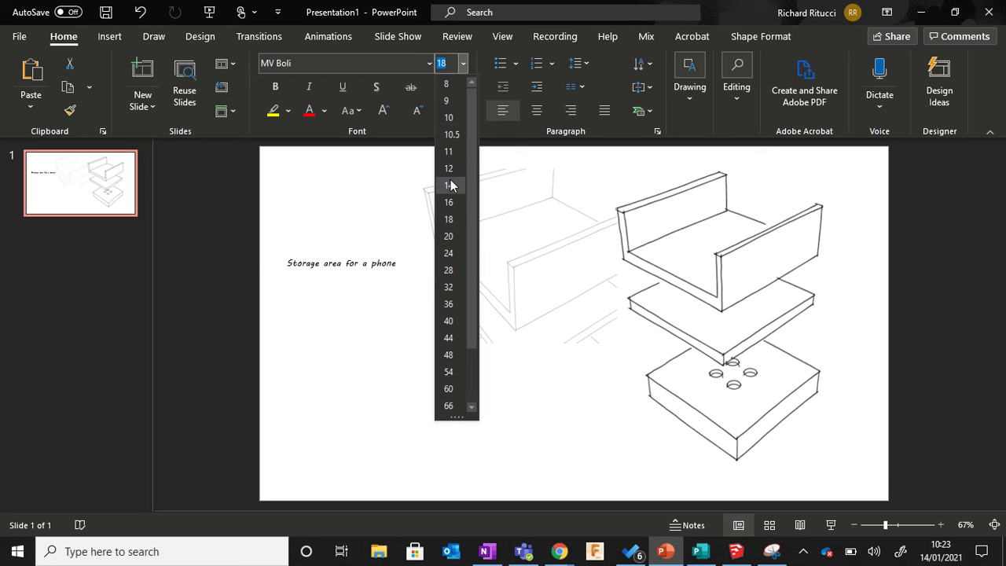
{"action": "left_click", "coordinate": [449, 185]}
- Position the 14 pt caption beside the faded tray close-up
{"action": "left_click_drag", "start_coordinate": [393, 254], "coordinate": [431, 239]}
{"action": "left_click", "coordinate": [409, 306]}
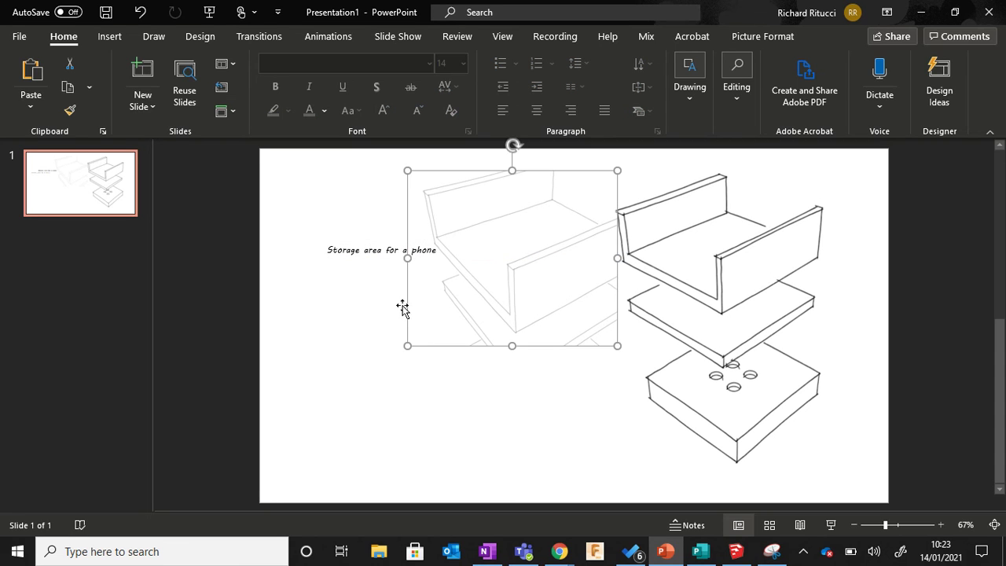
{"action": "left_click", "coordinate": [366, 287]}
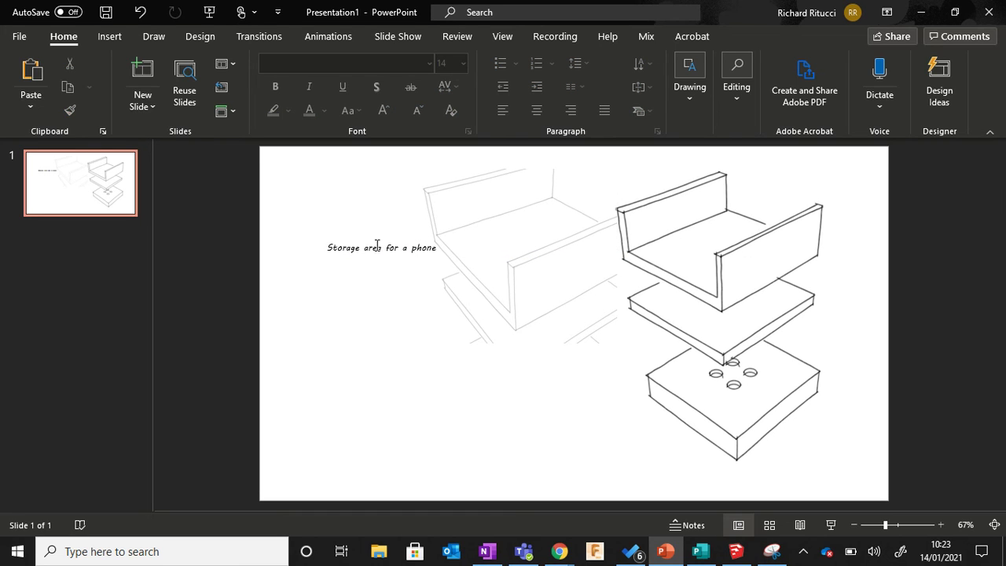
{"action": "left_click", "coordinate": [149, 37]}
{"action": "left_click", "coordinate": [66, 37]}
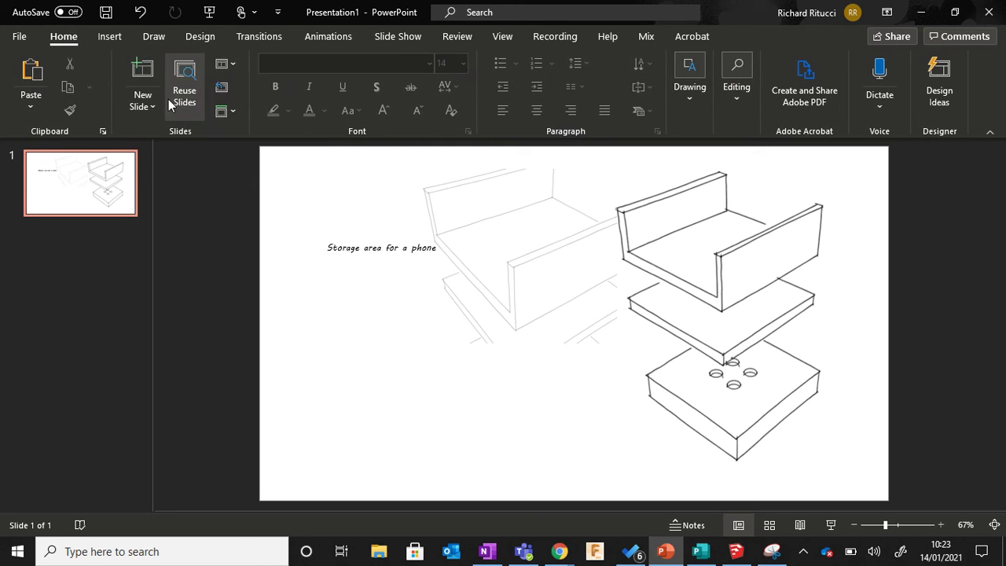
- Draw a wavy curved pointer line rising above the caption toward the faded close-up
{"action": "left_click", "coordinate": [199, 39]}
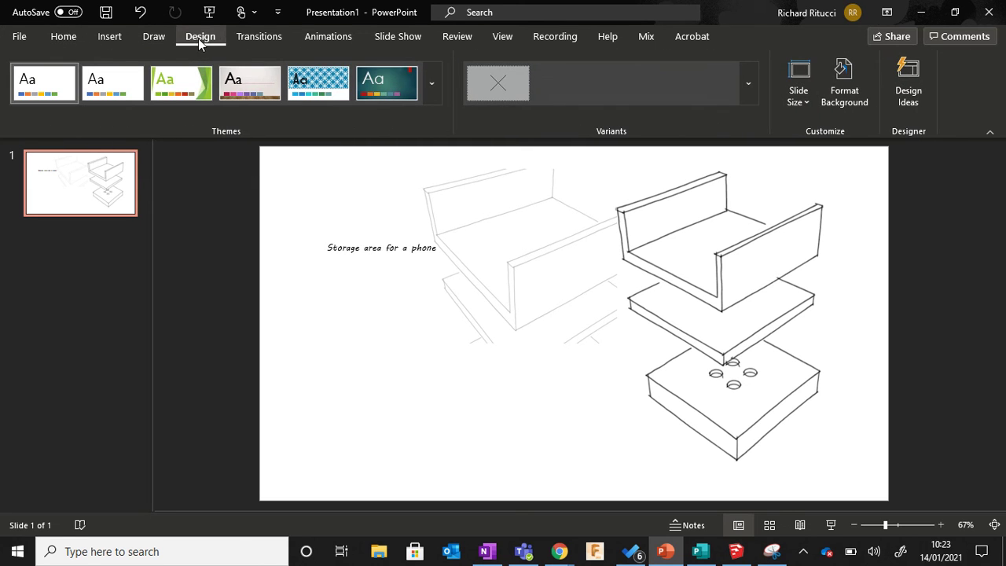
{"action": "left_click", "coordinate": [63, 41]}
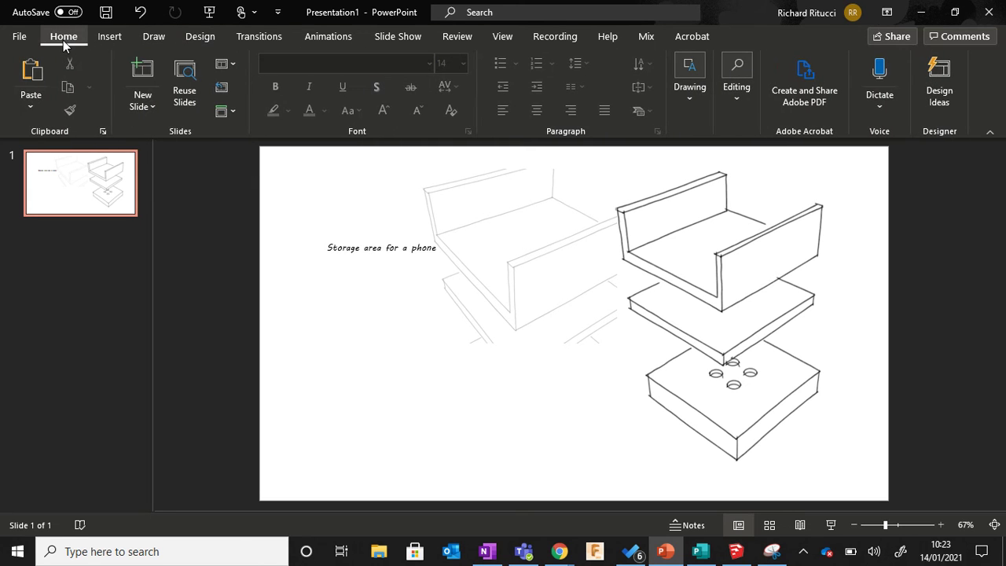
{"action": "left_click", "coordinate": [110, 38]}
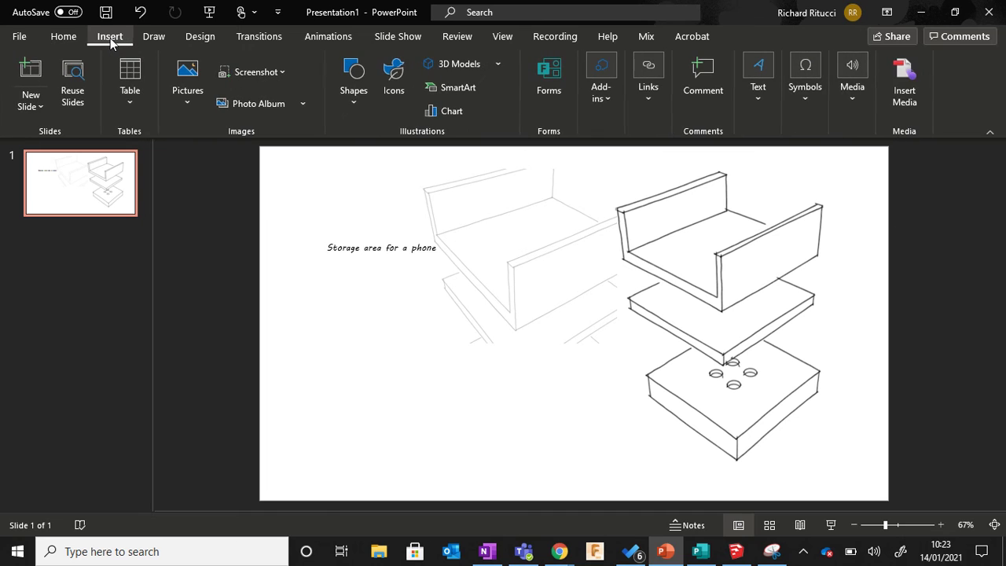
{"action": "left_click", "coordinate": [353, 102]}
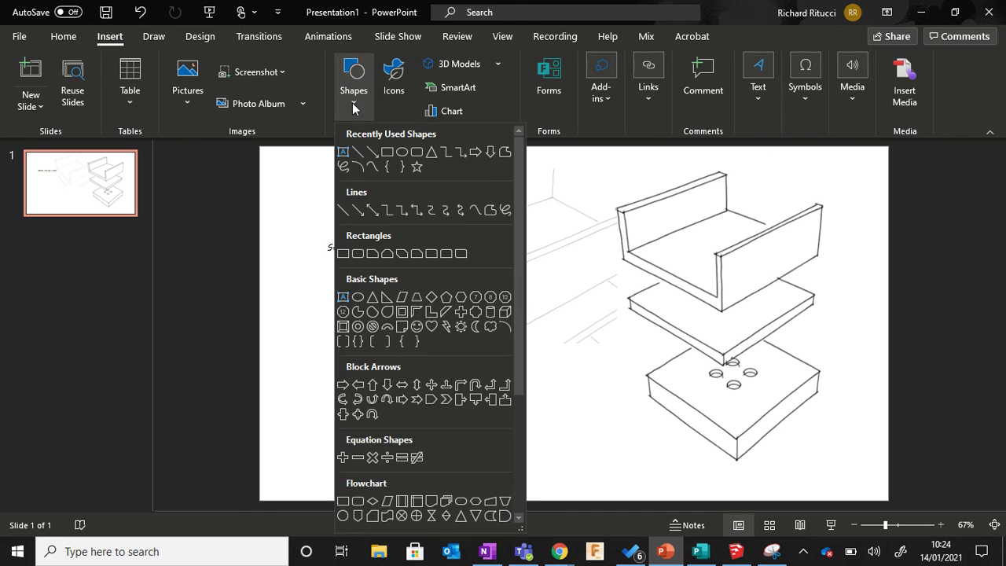
{"action": "left_click", "coordinate": [373, 169]}
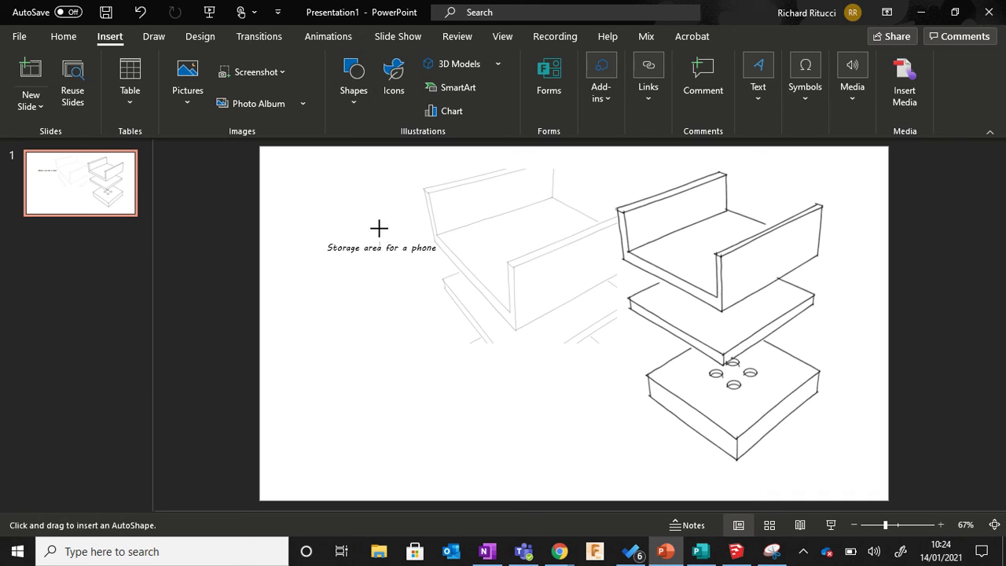
{"action": "mouse_move", "coordinate": [385, 208]}
{"action": "left_mouse_down"}
{"action": "mouse_move", "coordinate": [408, 236]}
{"action": "mouse_move", "coordinate": [467, 215]}
{"action": "mouse_move", "coordinate": [470, 227]}
{"action": "mouse_move", "coordinate": [449, 206]}
{"action": "mouse_move", "coordinate": [484, 233]}
{"action": "left_mouse_up"}
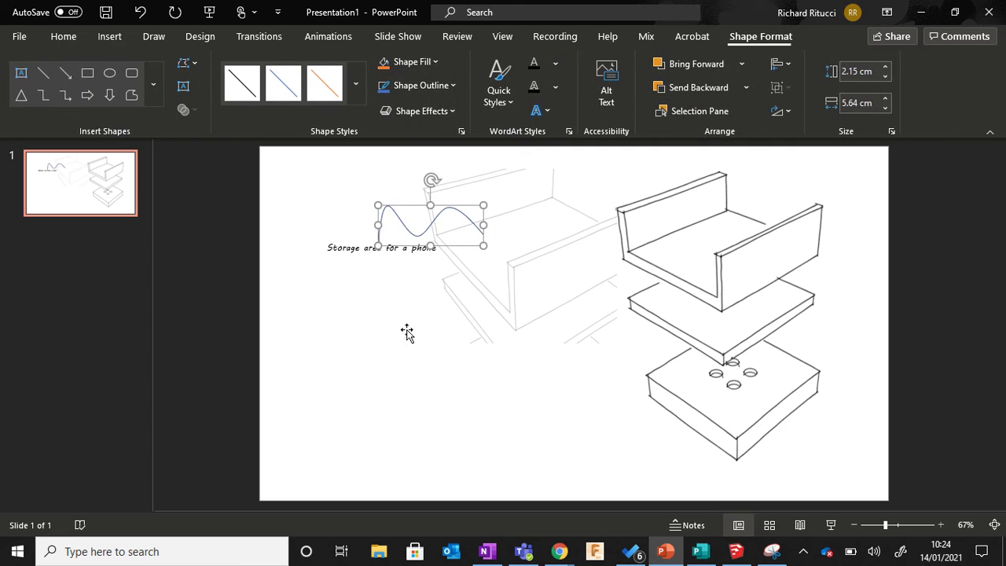
{"action": "left_click", "coordinate": [406, 333]}
- Shift the caption text box slightly left under the curve
{"action": "left_click", "coordinate": [285, 323]}
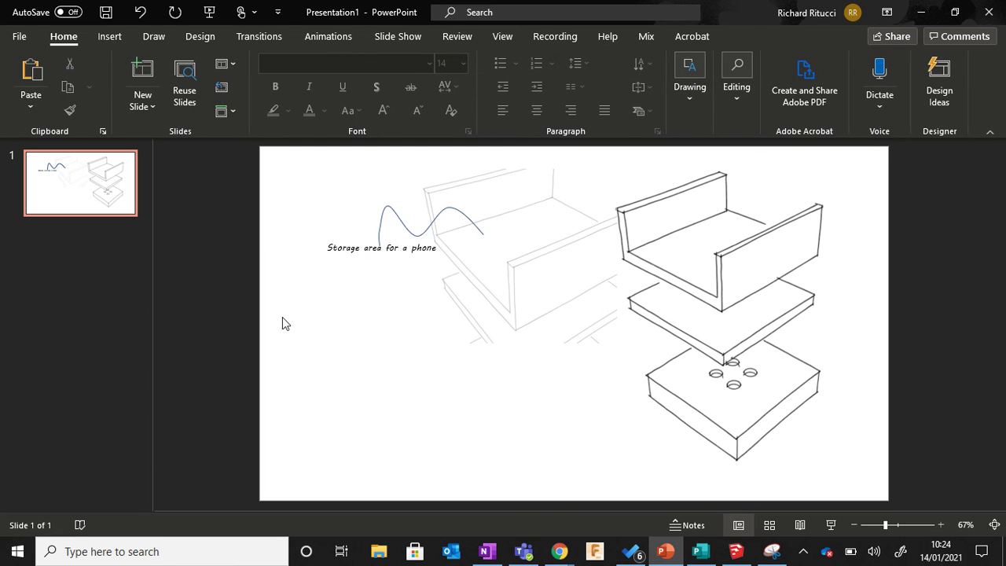
{"action": "left_click", "coordinate": [342, 248]}
{"action": "left_click_drag", "start_coordinate": [336, 244], "coordinate": [307, 243]}
{"action": "left_click", "coordinate": [364, 319]}
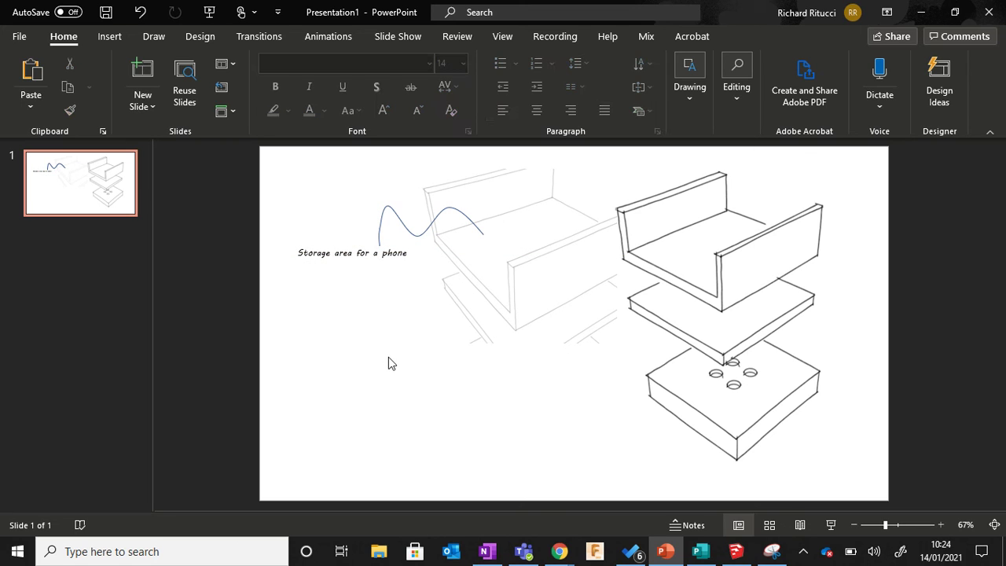